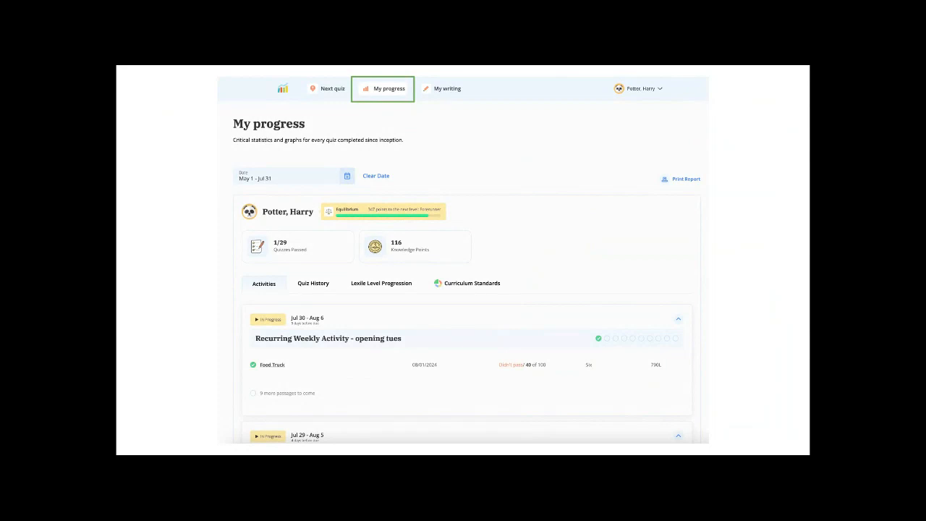
# View the student's Lexile Level Progression chart, then their My writing responses.
pyautogui.click(381, 283)
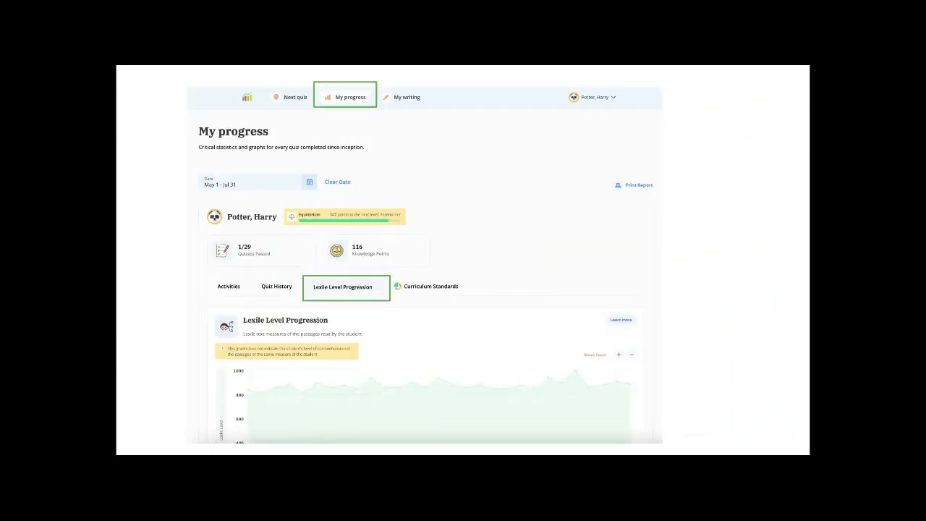
pyautogui.click(406, 97)
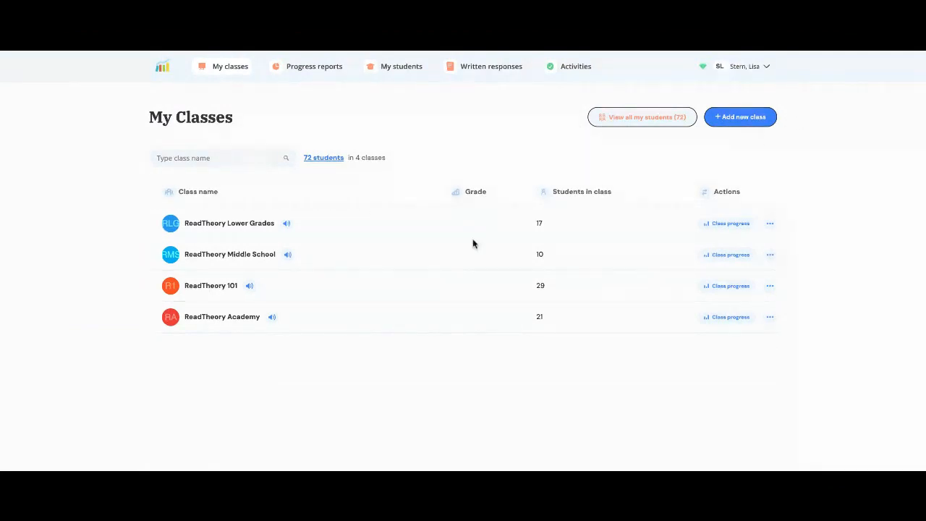
pyautogui.click(771, 227)
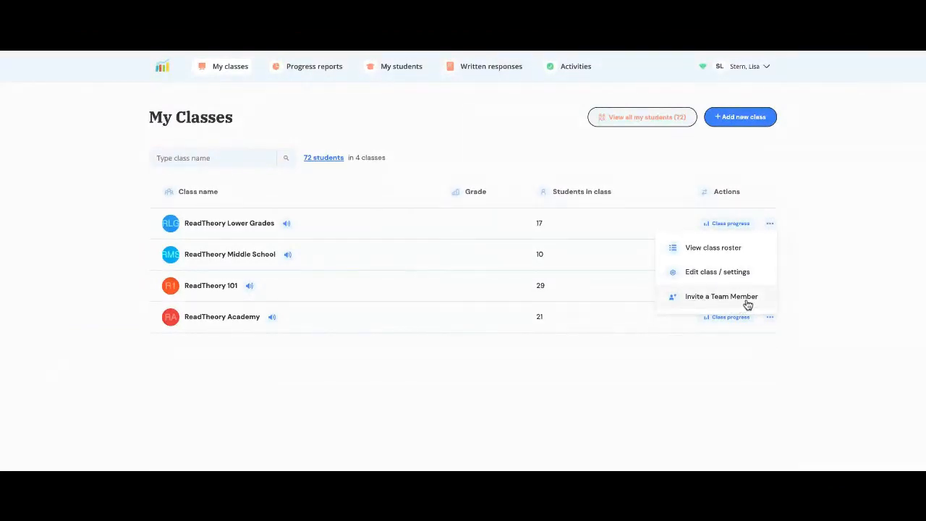
pyautogui.click(821, 174)
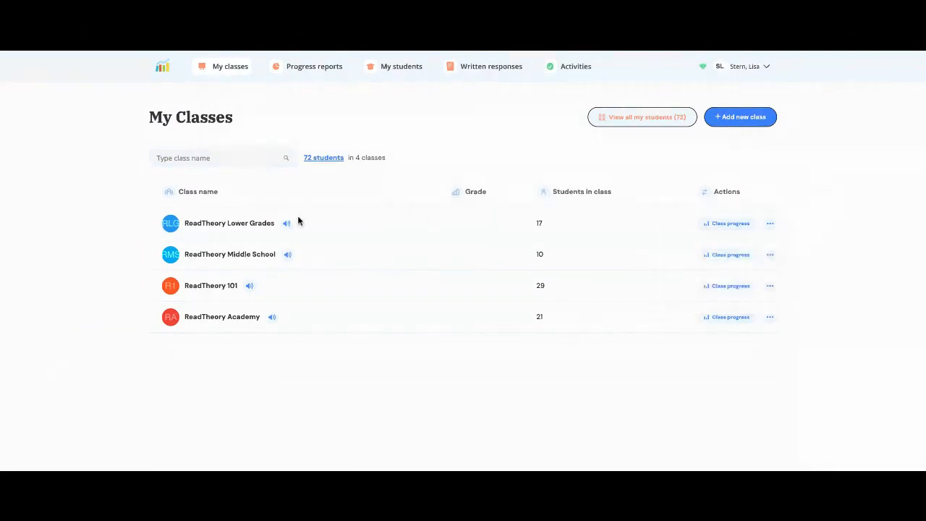
pyautogui.moveTo(286, 227)
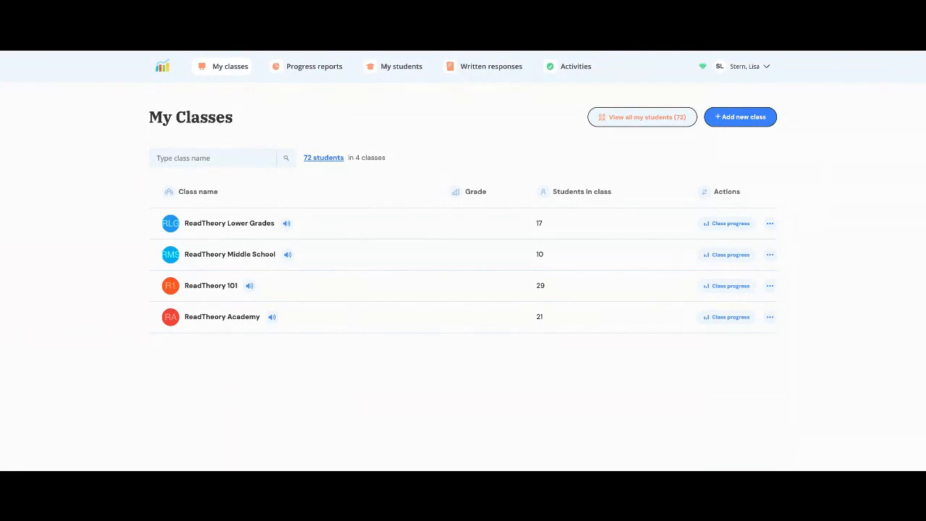
# Open the ReadTheory 101 class progress report and keep its Aug 05 – Sep 05 date range unchanged.
pyautogui.click(316, 69)
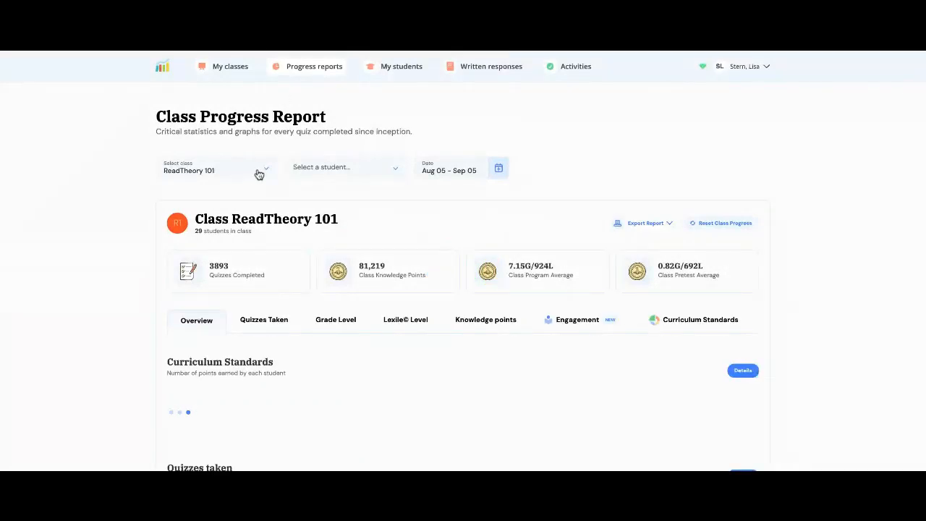
pyautogui.click(499, 171)
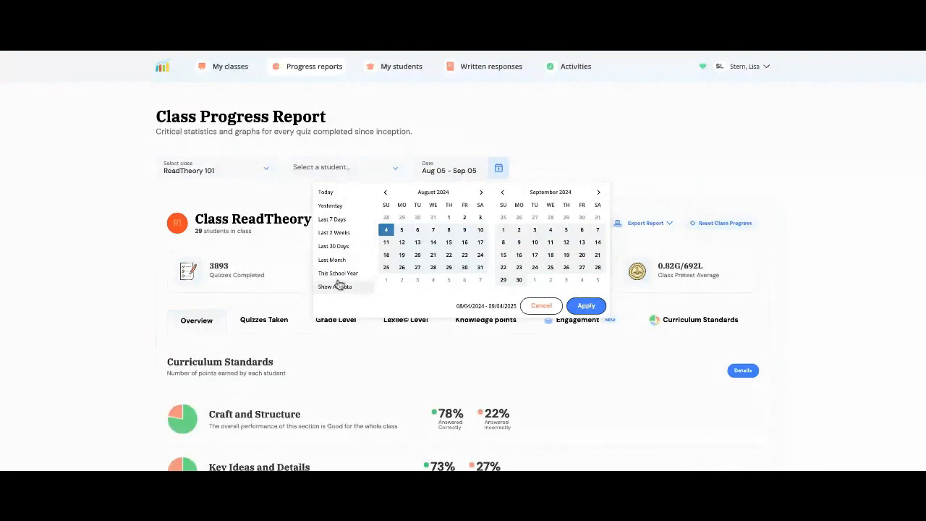
pyautogui.scroll(-1, 340, 277)
pyautogui.scroll(-1, 340, 277)
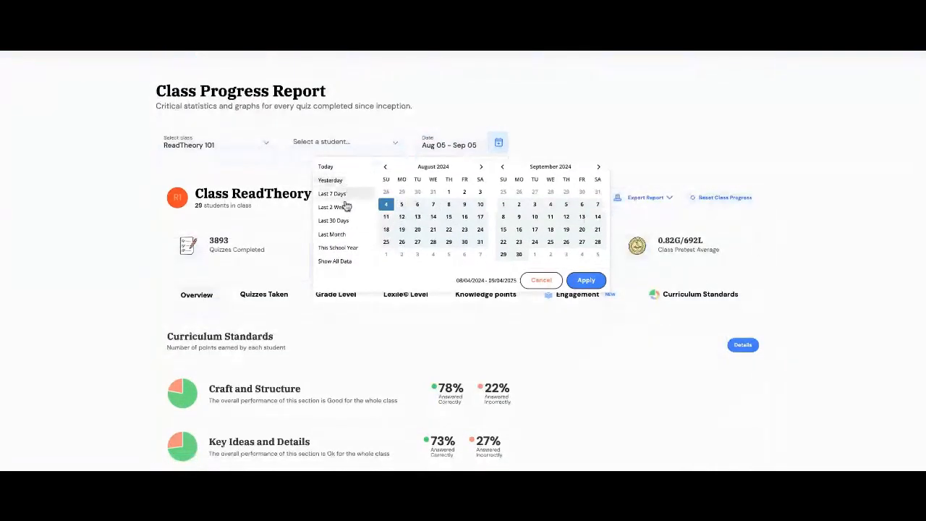
pyautogui.scroll(1, 347, 230)
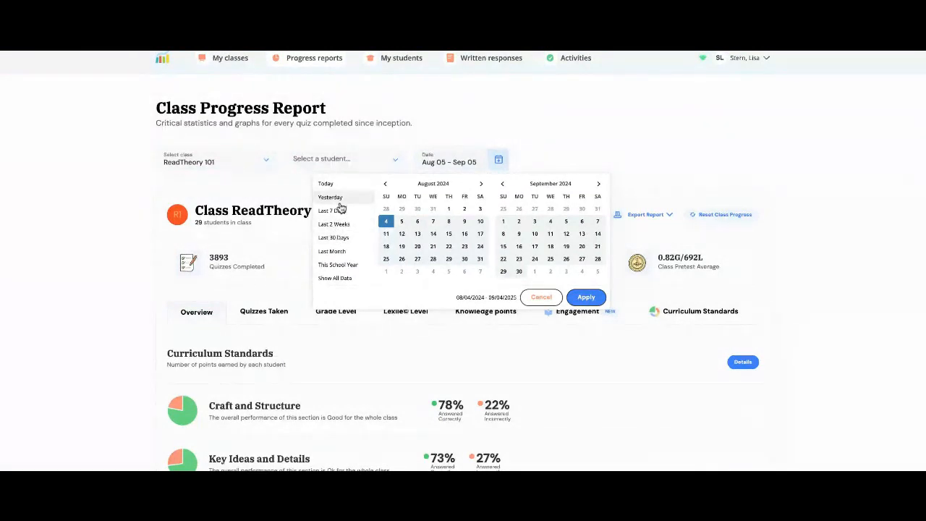
pyautogui.click(616, 140)
pyautogui.scroll(-2, 578, 218)
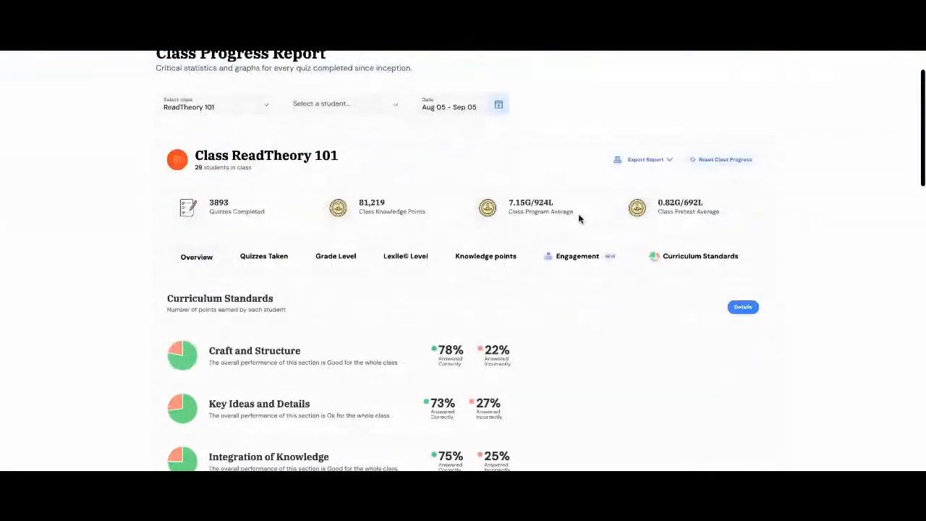
pyautogui.scroll(-2, 579, 218)
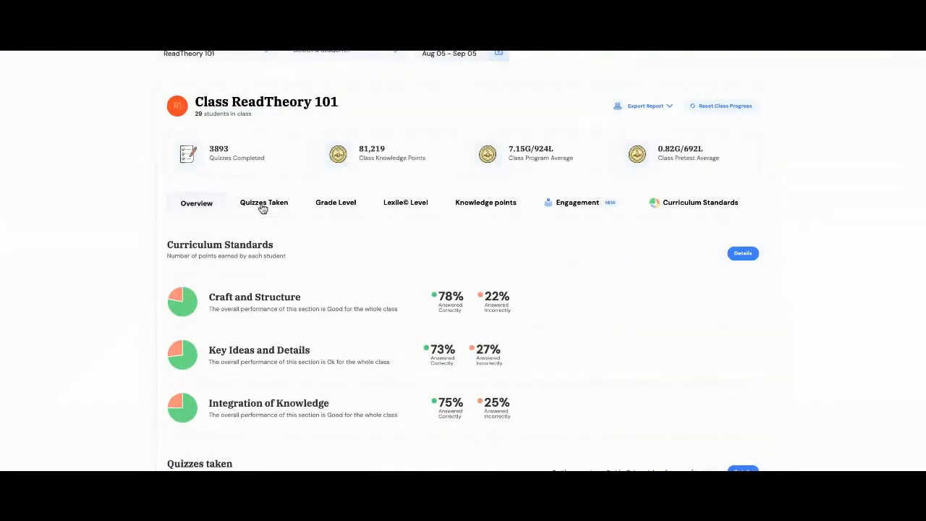
# Show the Quizzes Taken breakdown for each ReadTheory 101 student.
pyautogui.click(262, 205)
pyautogui.scroll(-2, 503, 230)
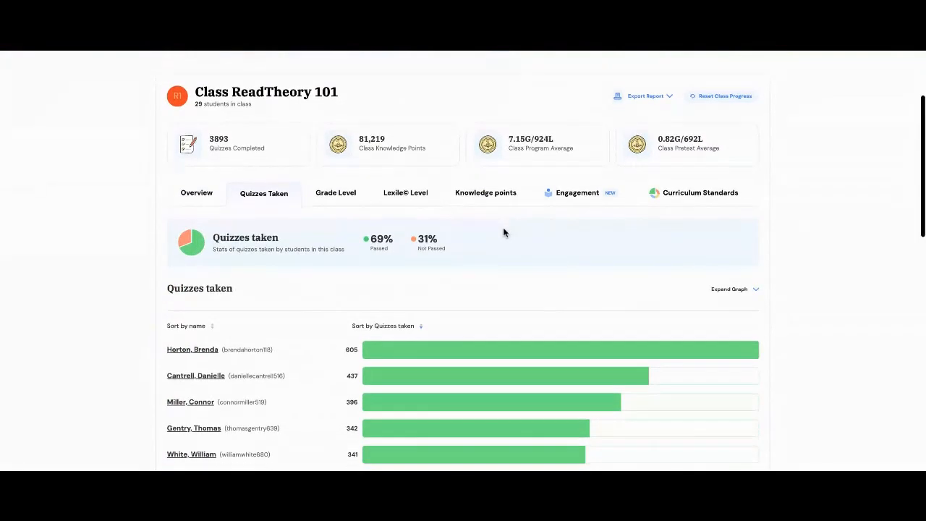
pyautogui.scroll(-5, 504, 232)
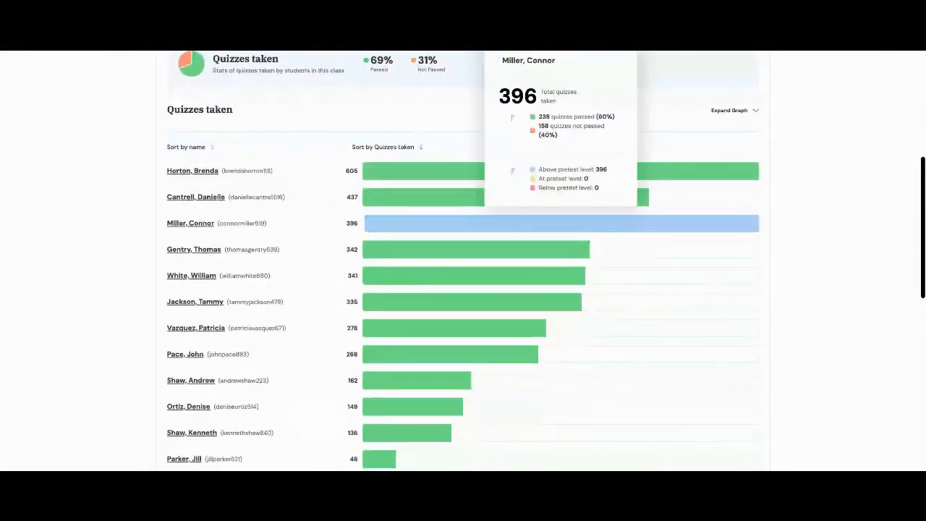
pyautogui.scroll(3, 596, 324)
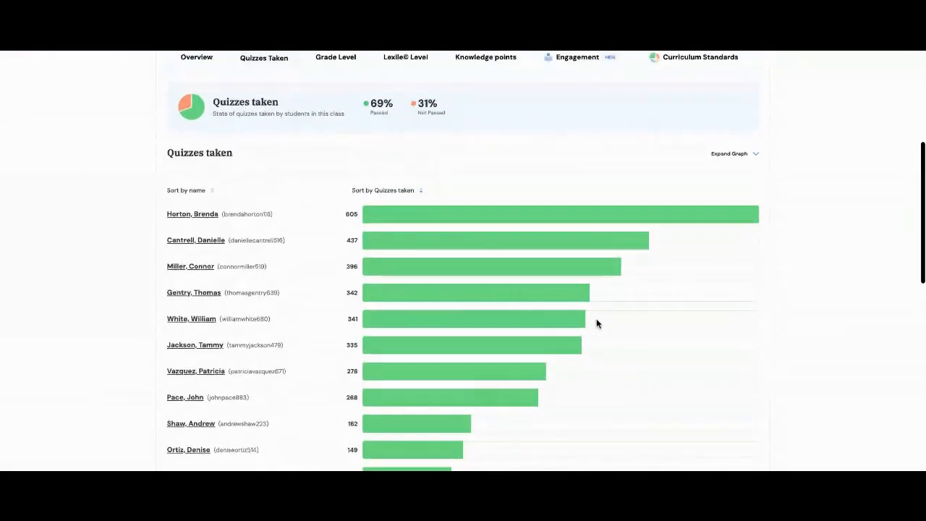
pyautogui.scroll(-2, 597, 323)
pyautogui.scroll(-2, 596, 324)
pyautogui.scroll(8, 596, 323)
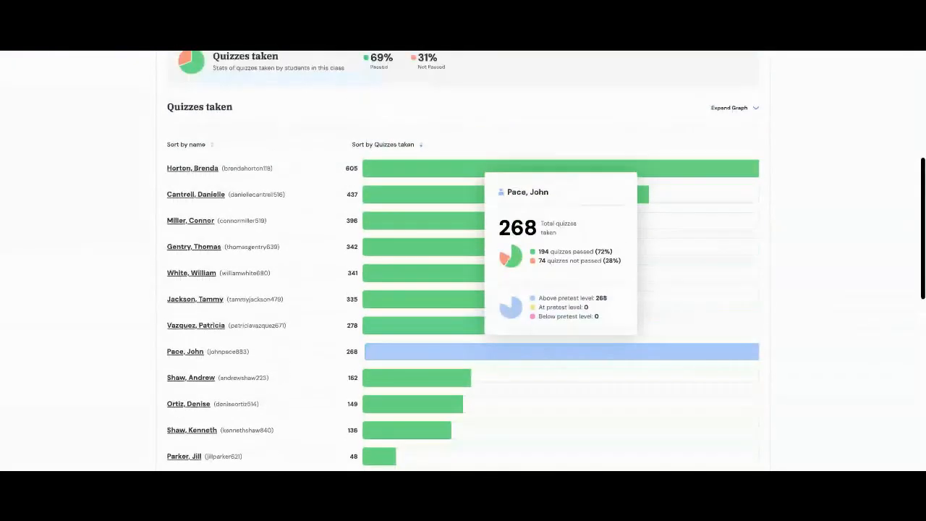
# Switch to the Grade Level chart and sort students by grade level, lowest first.
pyautogui.click(332, 183)
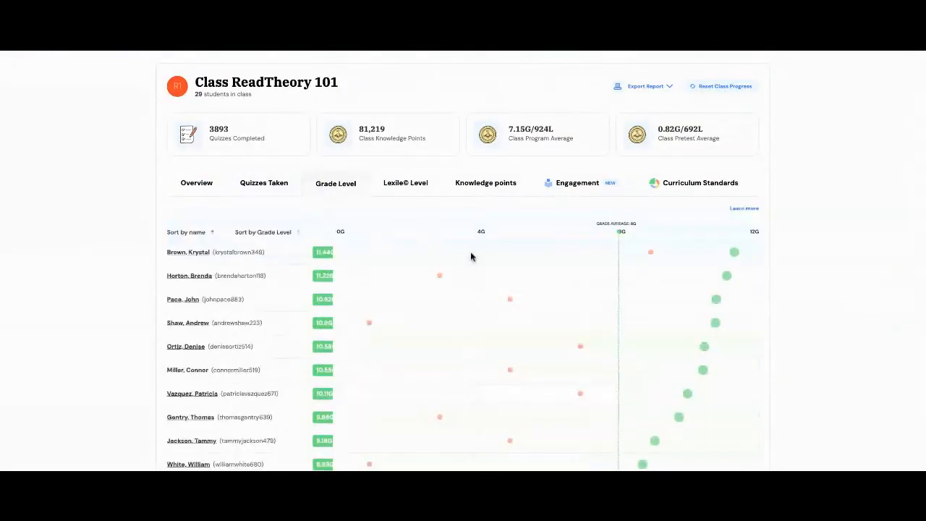
pyautogui.scroll(-1, 522, 311)
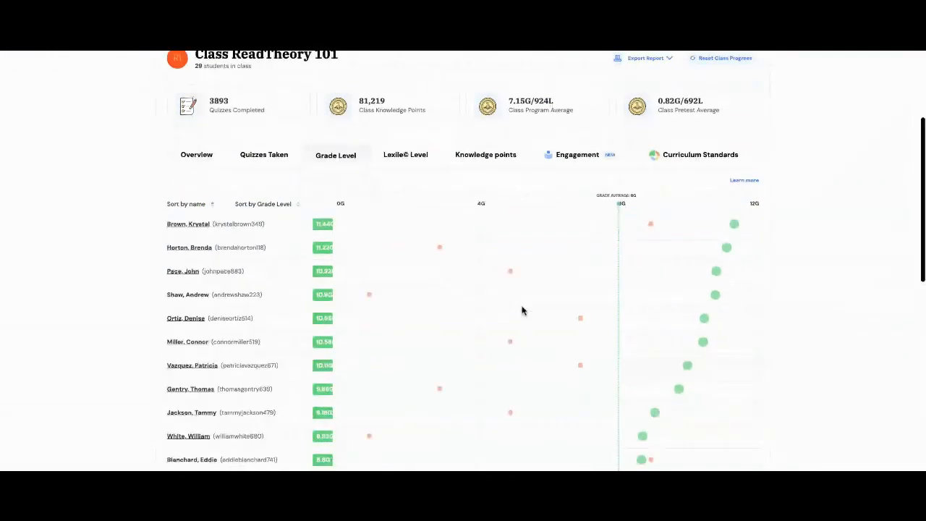
pyautogui.scroll(-1, 522, 310)
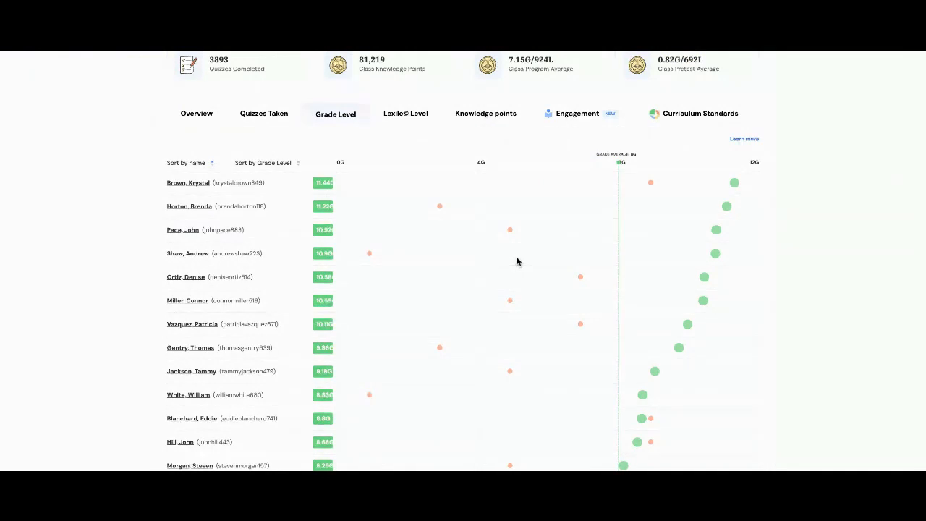
pyautogui.moveTo(716, 230)
pyautogui.moveTo(510, 233)
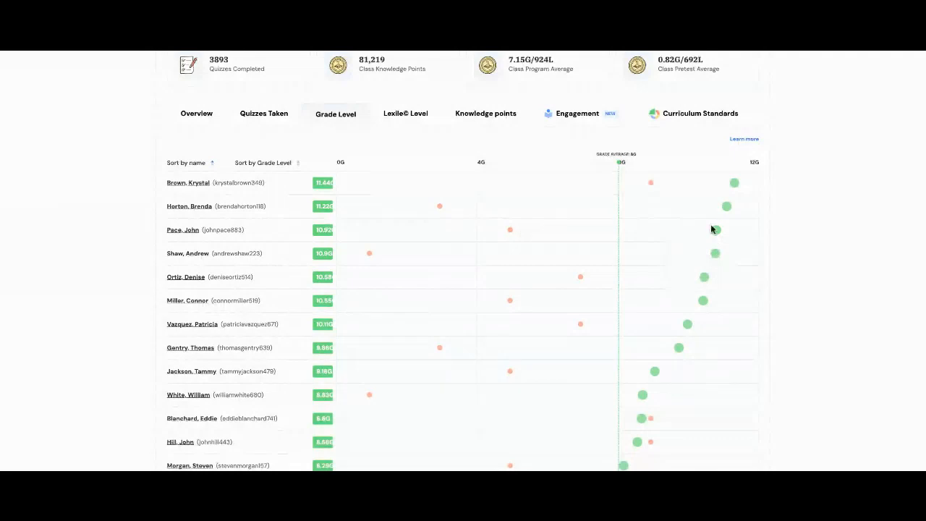
pyautogui.moveTo(716, 233)
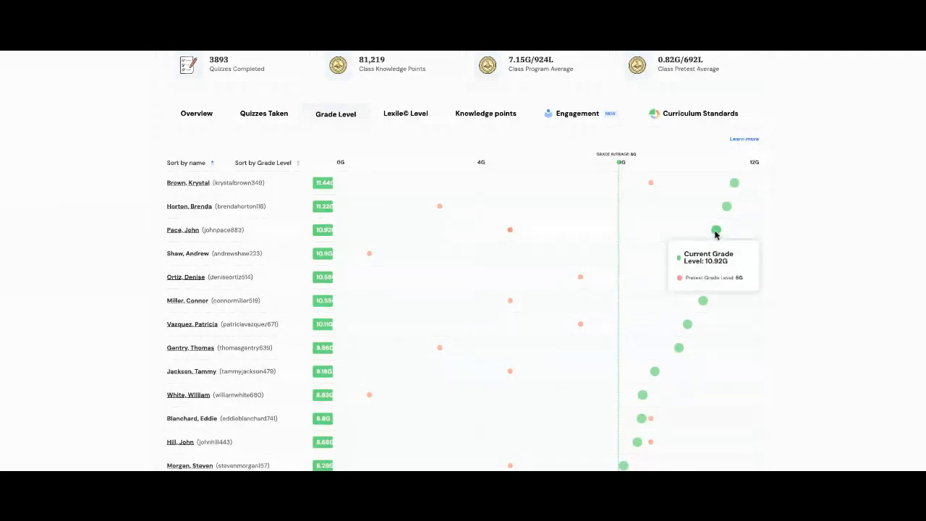
pyautogui.scroll(-2, 497, 305)
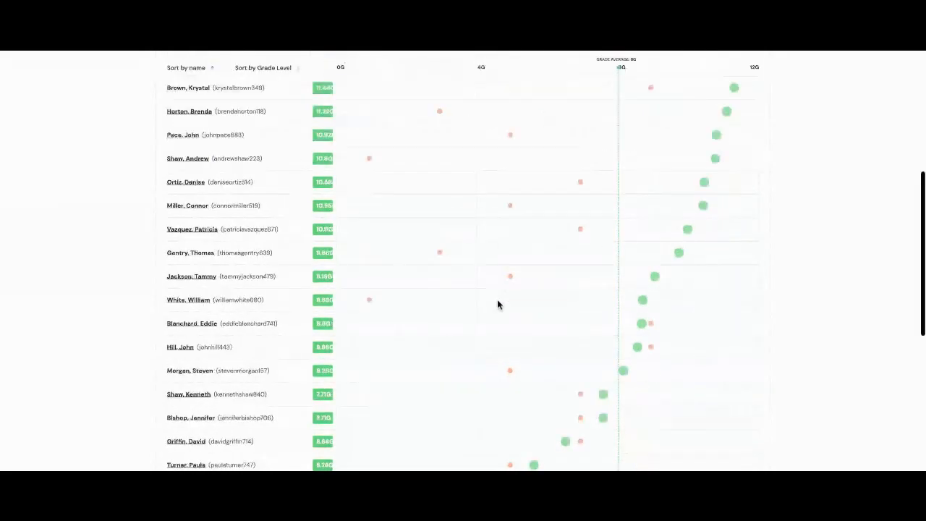
pyautogui.scroll(3, 497, 304)
pyautogui.scroll(1, 498, 304)
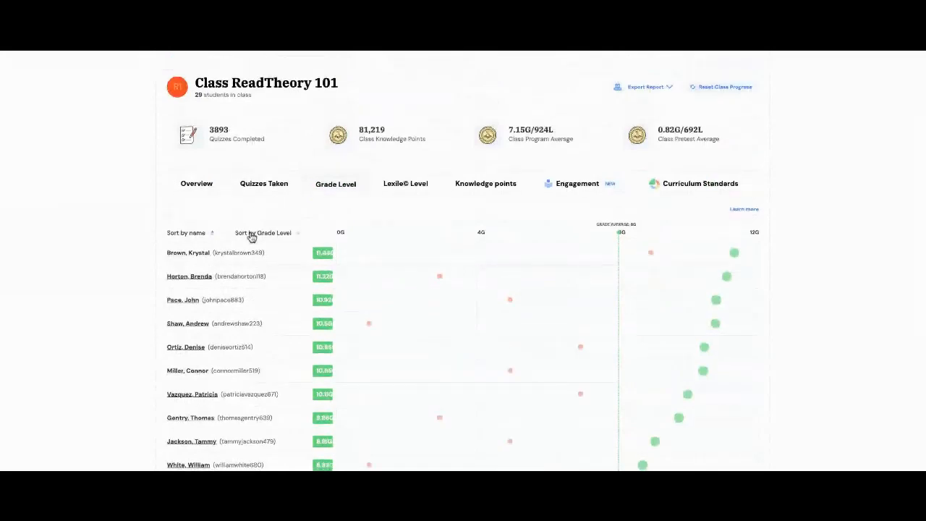
pyautogui.click(265, 235)
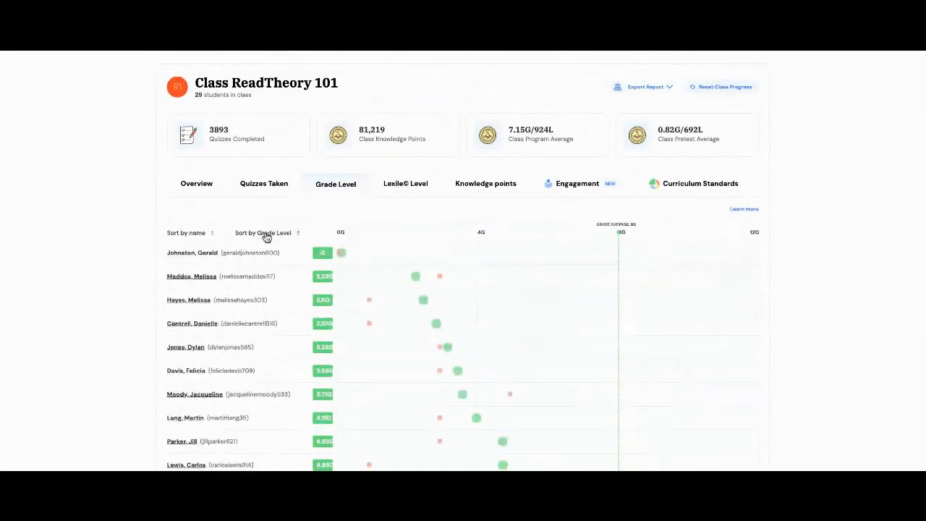
pyautogui.scroll(-1, 389, 295)
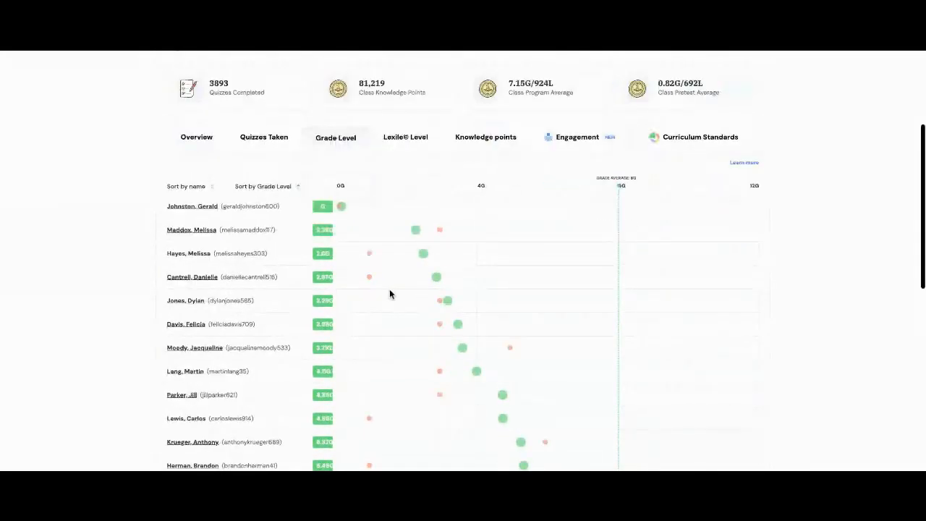
pyautogui.click(266, 189)
pyautogui.click(266, 189)
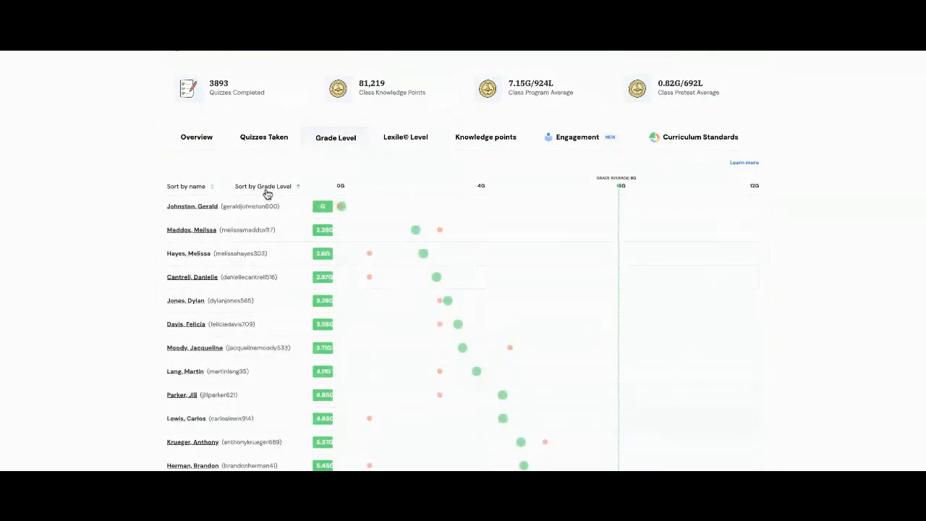
# Check the class Lexile Level chart, then rank students by Knowledge points, topping at 12727.
pyautogui.click(414, 143)
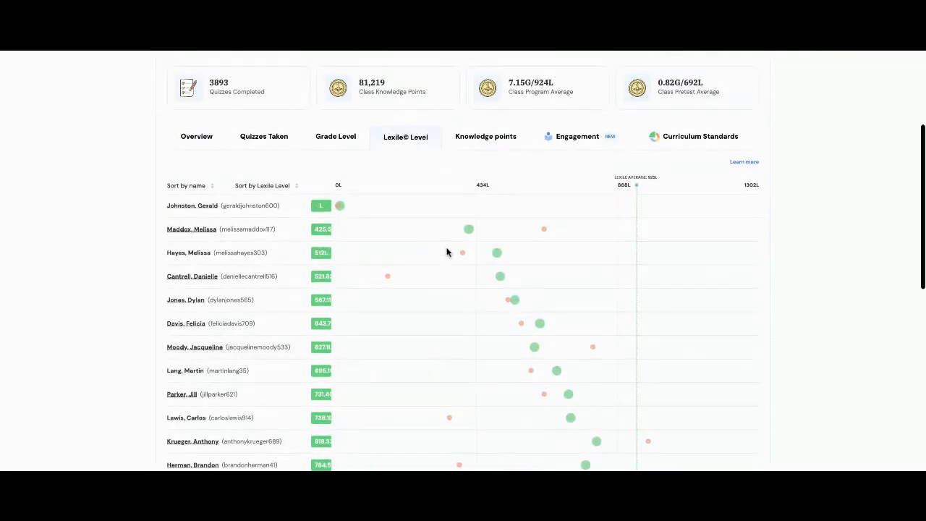
pyautogui.scroll(-1, 446, 250)
pyautogui.scroll(2, 446, 251)
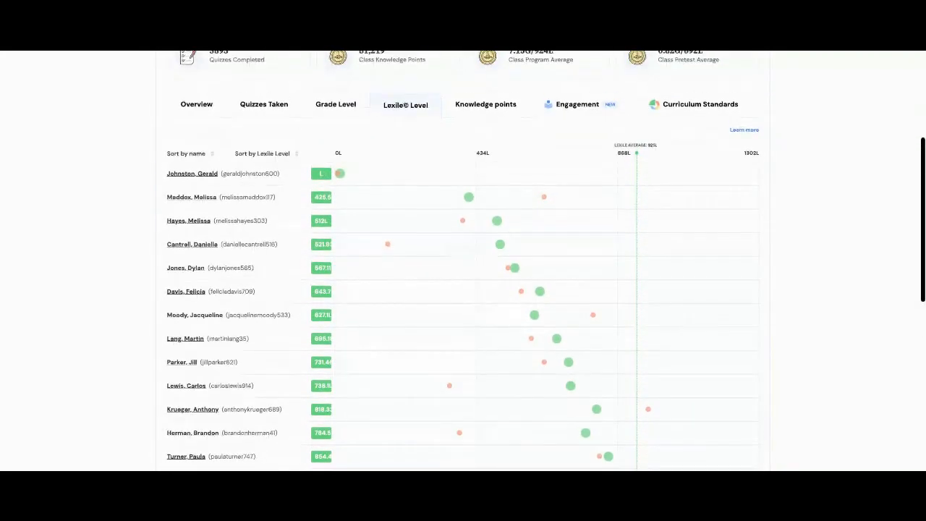
pyautogui.scroll(1, 446, 251)
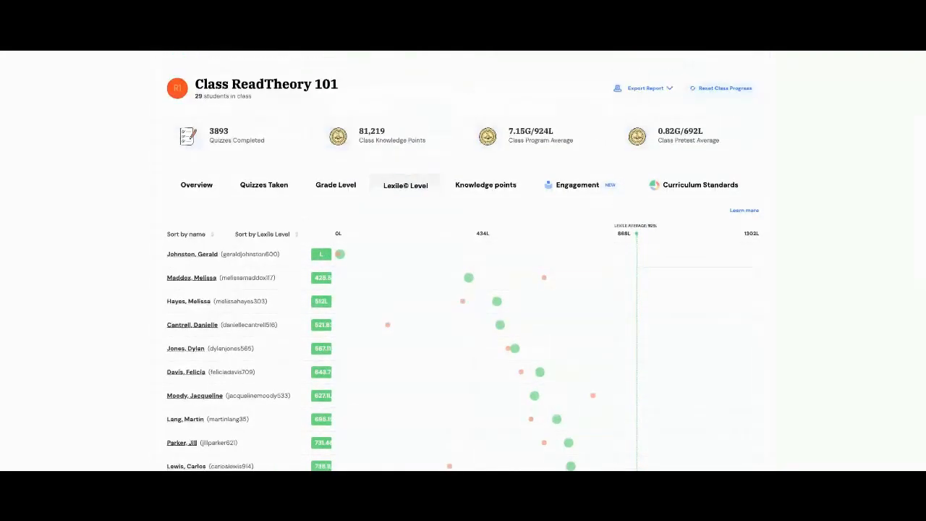
pyautogui.click(485, 189)
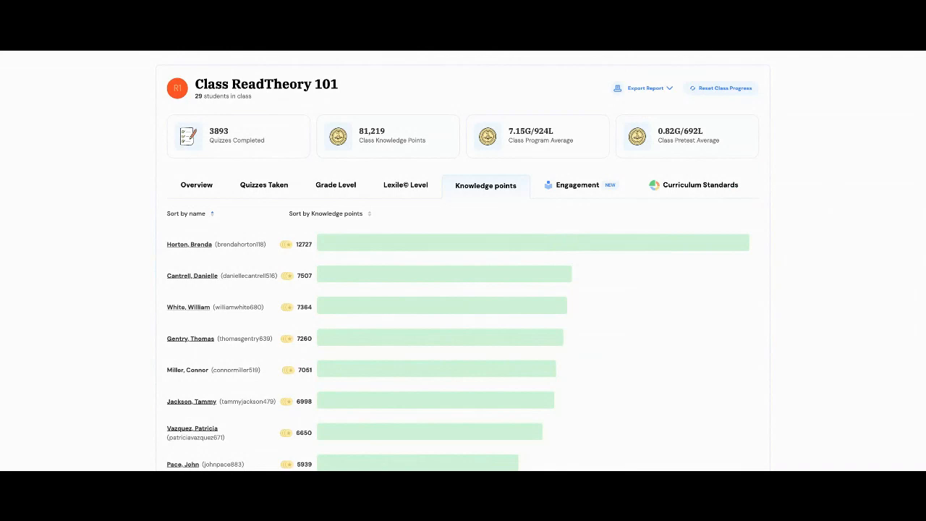
pyautogui.scroll(-1, 463, 289)
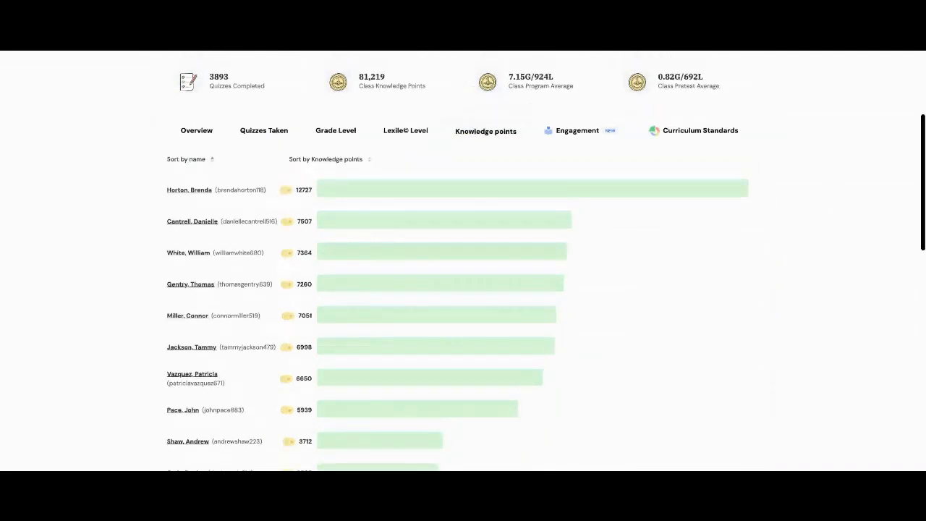
pyautogui.scroll(2, 580, 213)
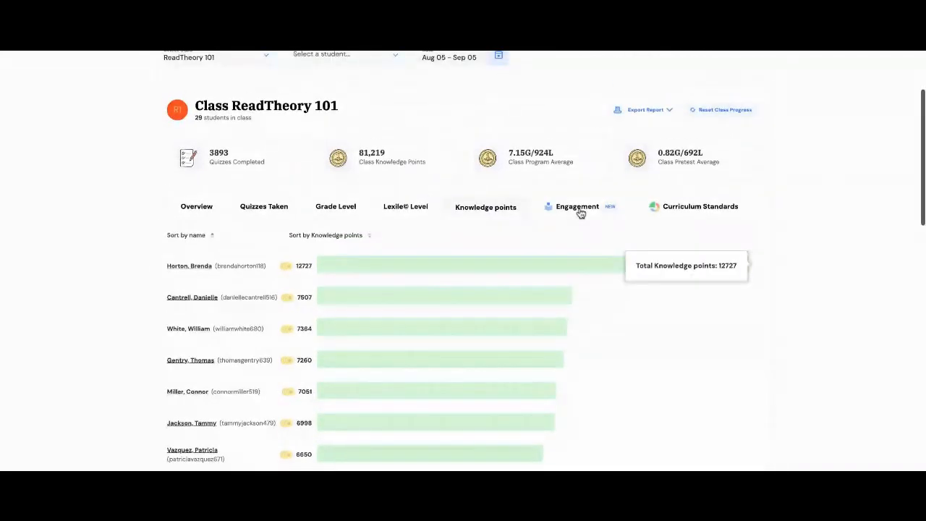
# Switch the ReadTheory 101 report to the Engagement breakdown.
pyautogui.click(579, 207)
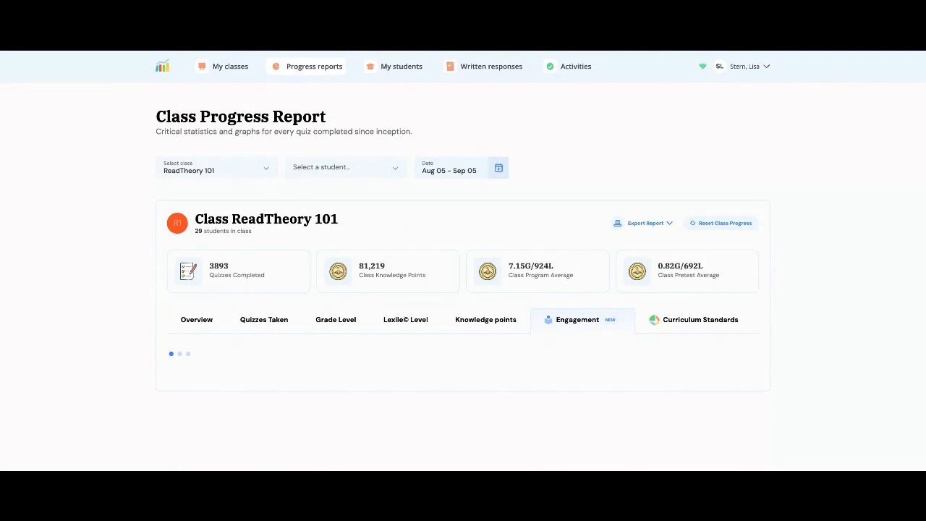
# Show the class's results by Curriculum Standards.
pyautogui.click(693, 326)
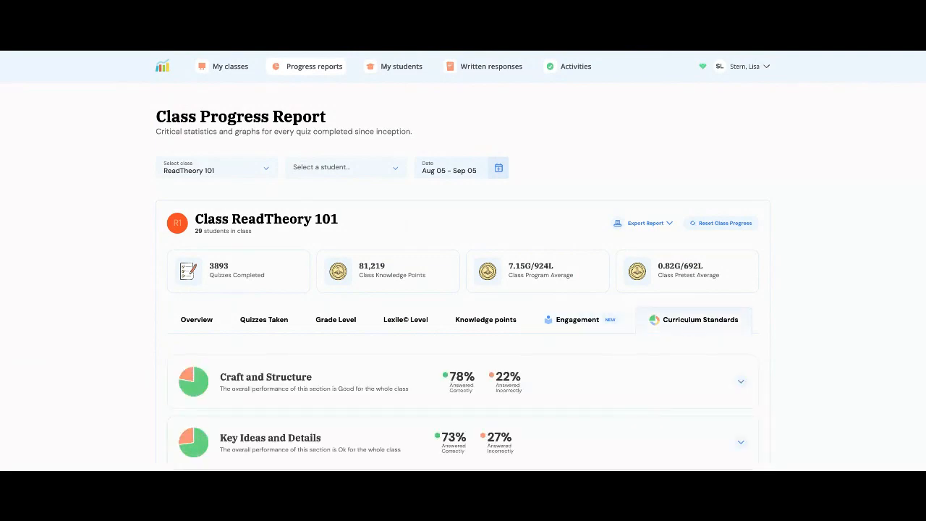
pyautogui.scroll(-3, 463, 289)
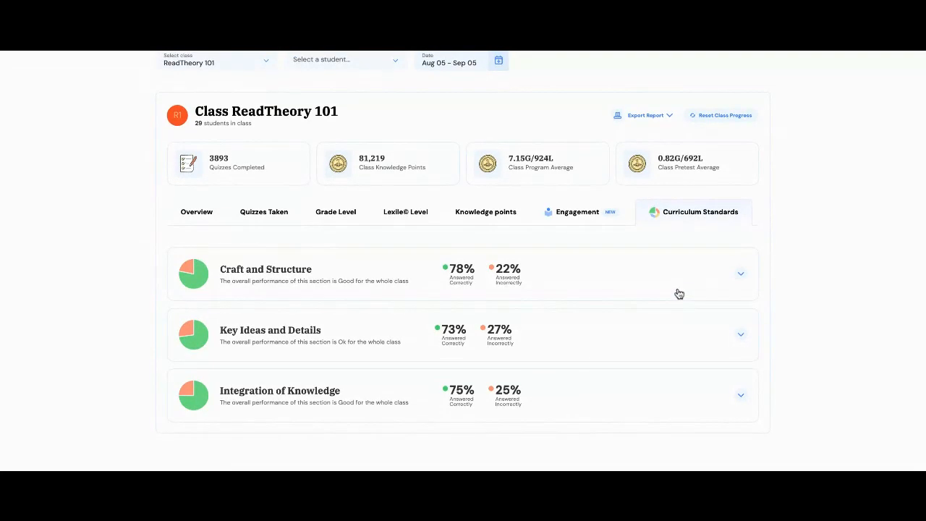
pyautogui.scroll(1, 679, 294)
pyautogui.scroll(1, 679, 293)
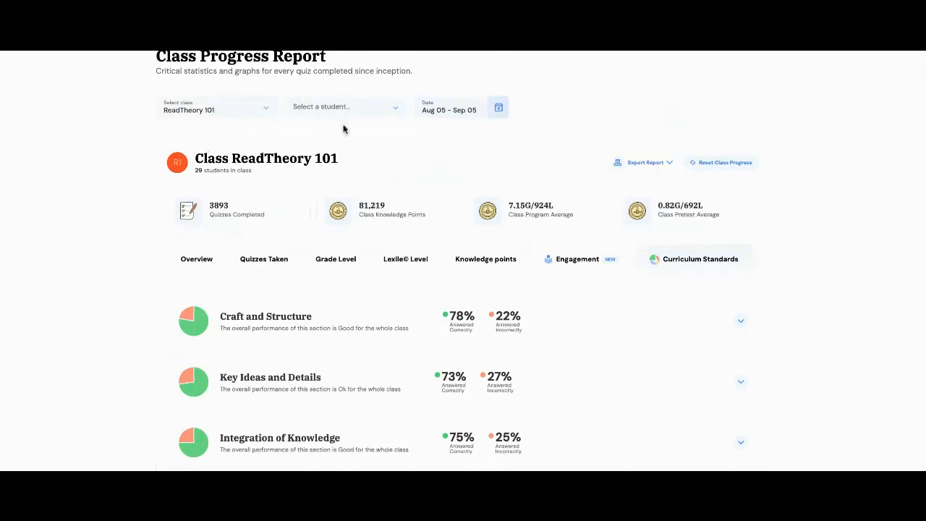
pyautogui.scroll(-2, 651, 275)
# Expand Craft and Structure, Key Ideas and Details, and Integration of Knowledge skill breakdowns.
pyautogui.click(737, 276)
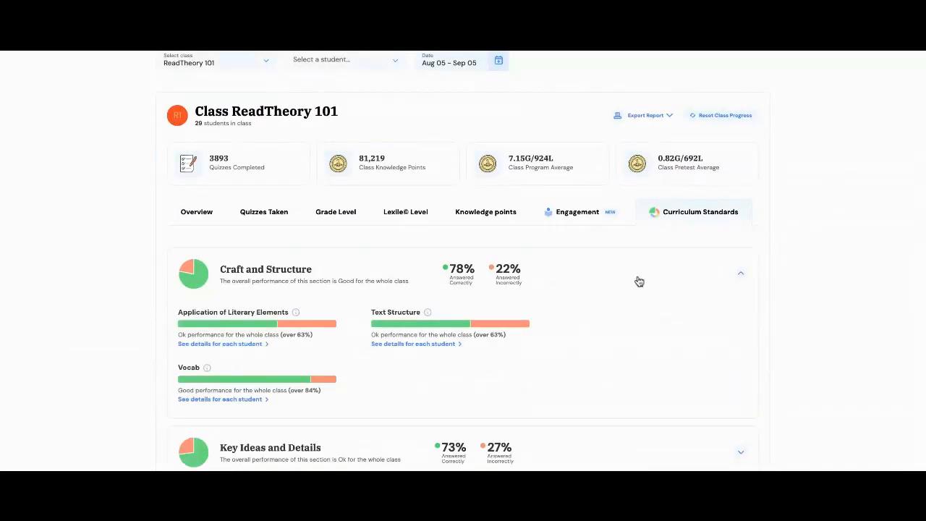
pyautogui.scroll(-2, 638, 281)
pyautogui.scroll(-2, 639, 281)
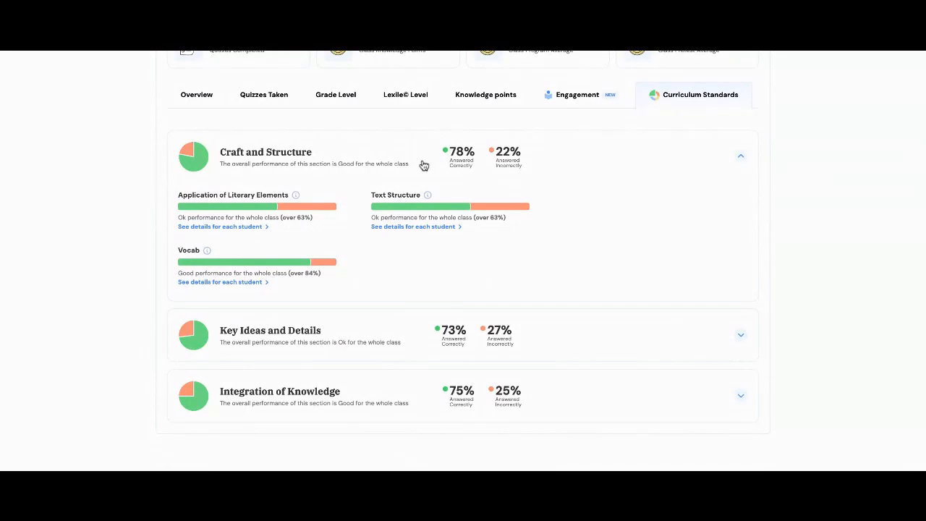
pyautogui.click(742, 338)
pyautogui.scroll(-3, 709, 335)
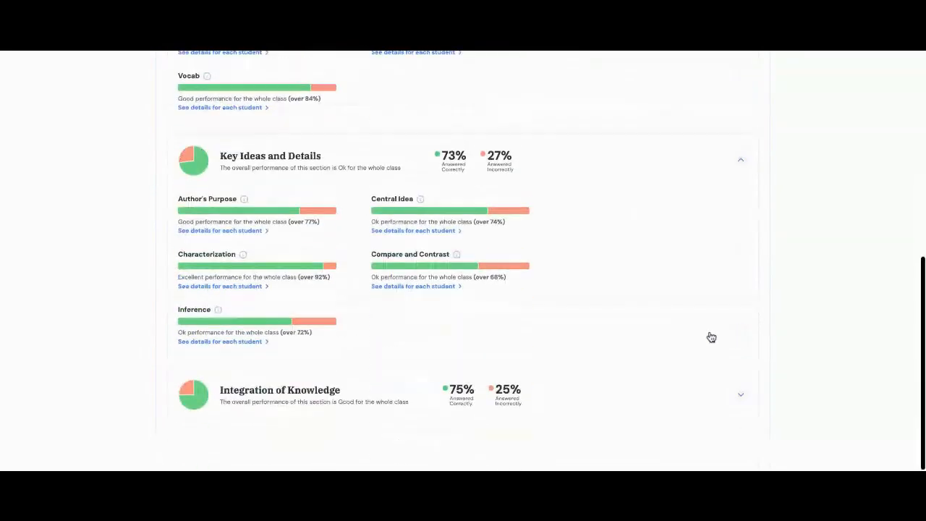
pyautogui.click(740, 400)
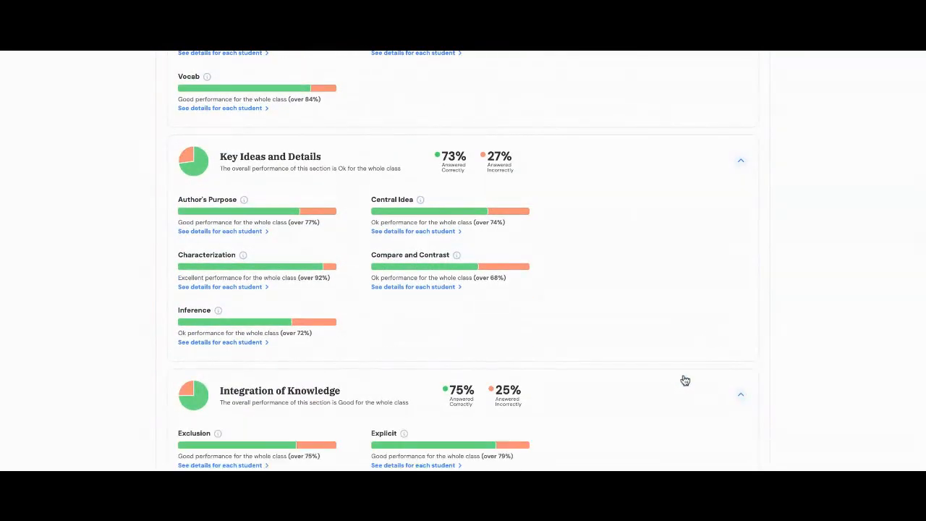
pyautogui.scroll(-3, 651, 347)
pyautogui.scroll(5, 651, 348)
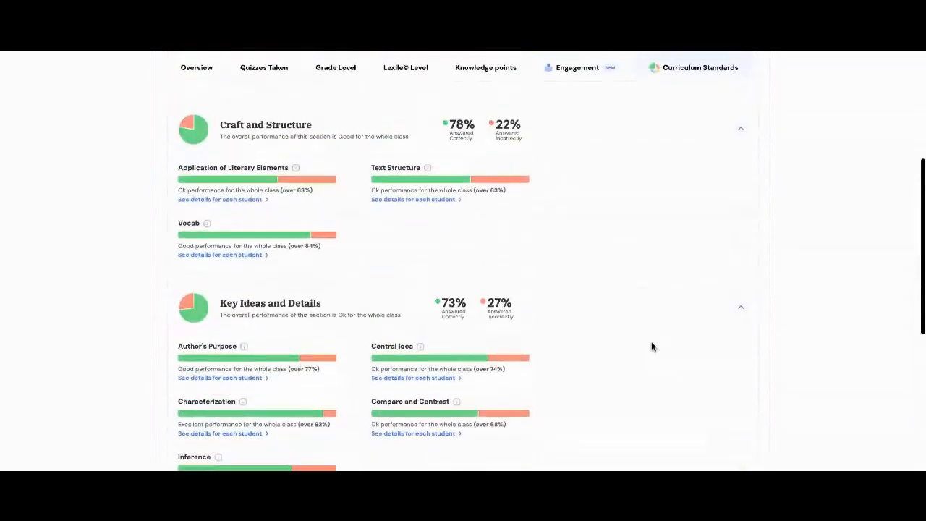
# Open per-student details for Application of Literary Elements, which brings up a 58-page report PDF.
pyautogui.click(244, 250)
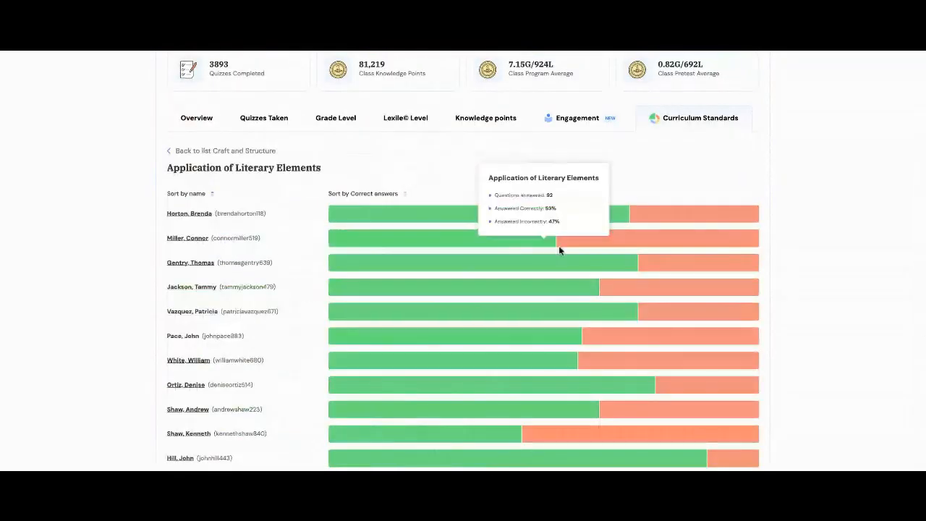
pyautogui.moveTo(711, 207)
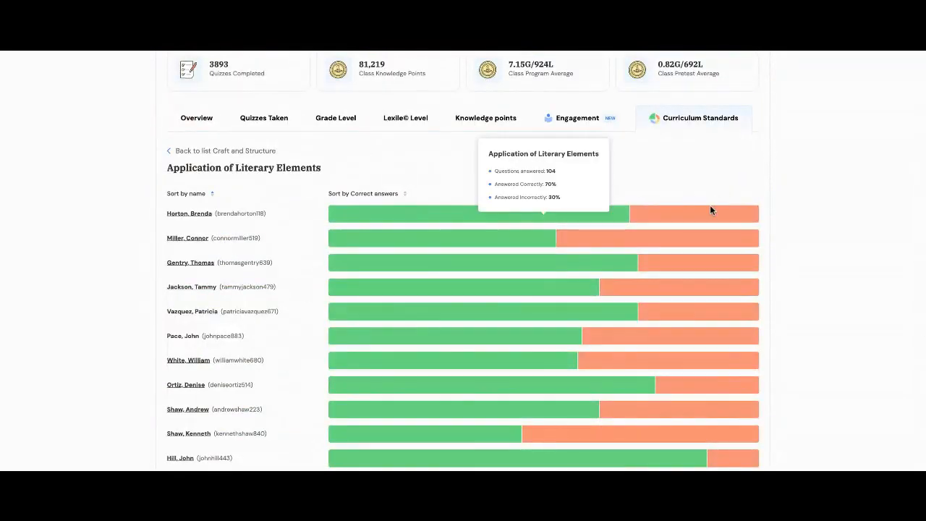
pyautogui.scroll(-3, 597, 351)
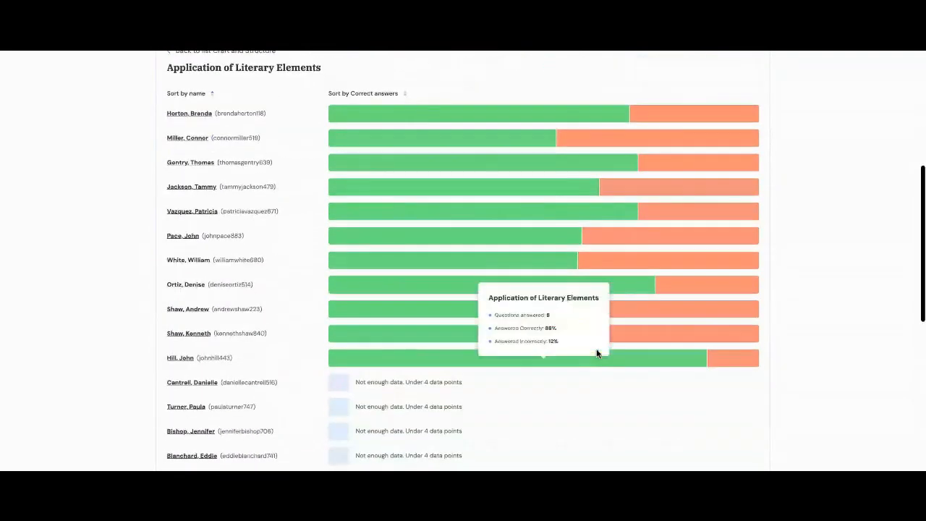
pyautogui.scroll(7, 598, 353)
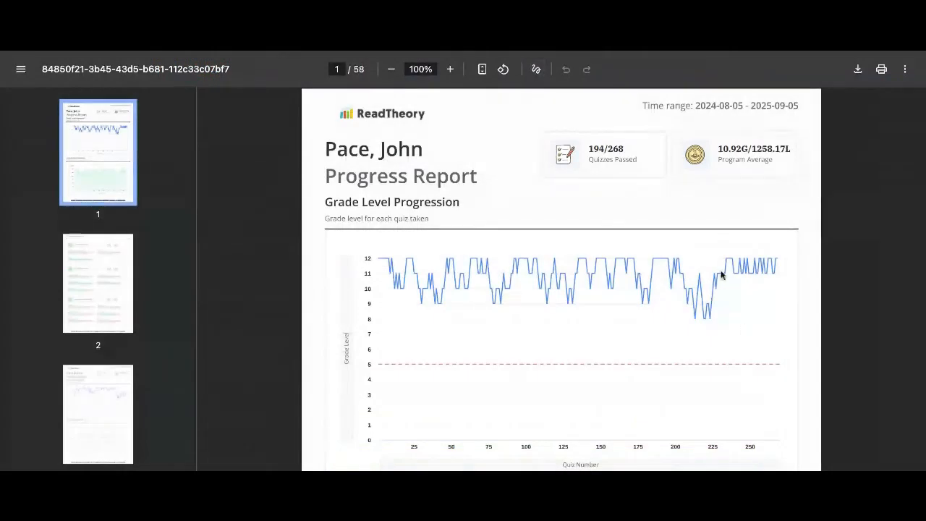
# Scroll through the exported student progress report PDF pages, starting from the Grade Level Progression chart.
pyautogui.scroll(-1, 832, 294)
pyautogui.scroll(1, 820, 335)
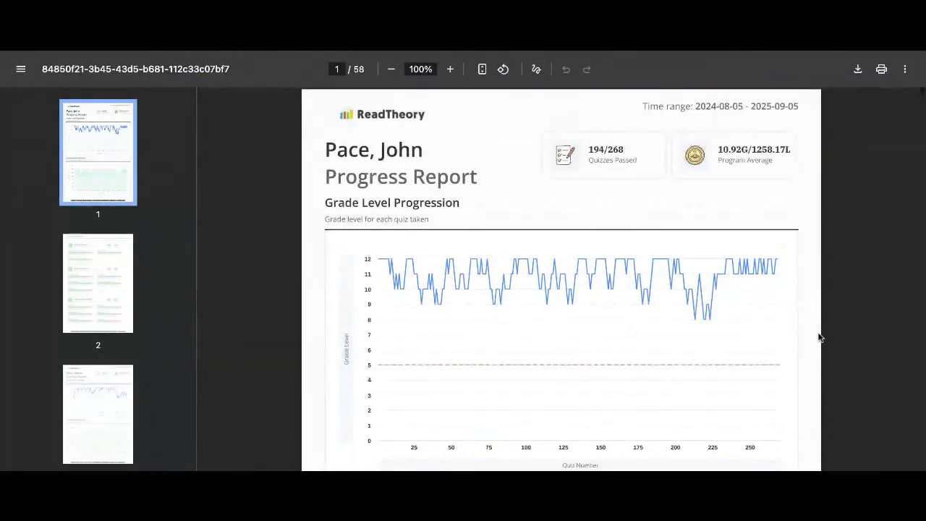
pyautogui.scroll(-1, 821, 335)
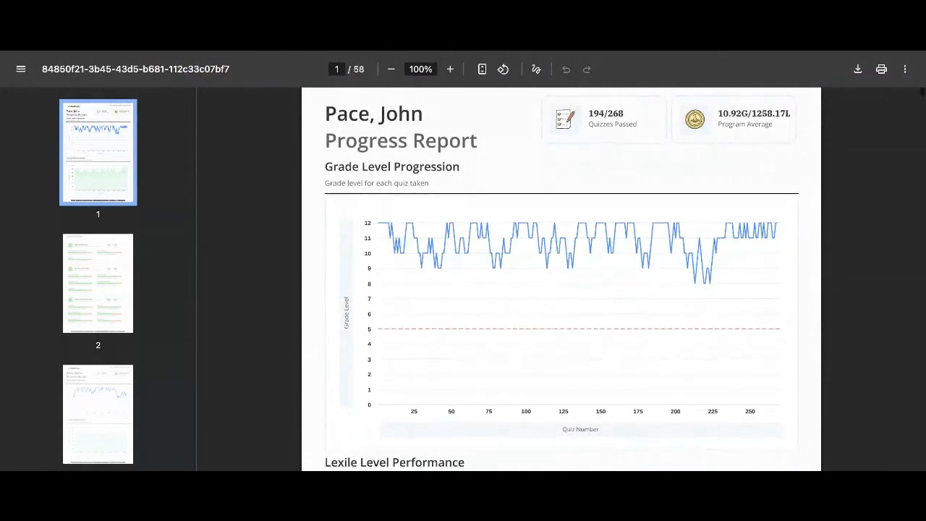
pyautogui.scroll(-5, 561, 279)
pyautogui.scroll(-7, 562, 279)
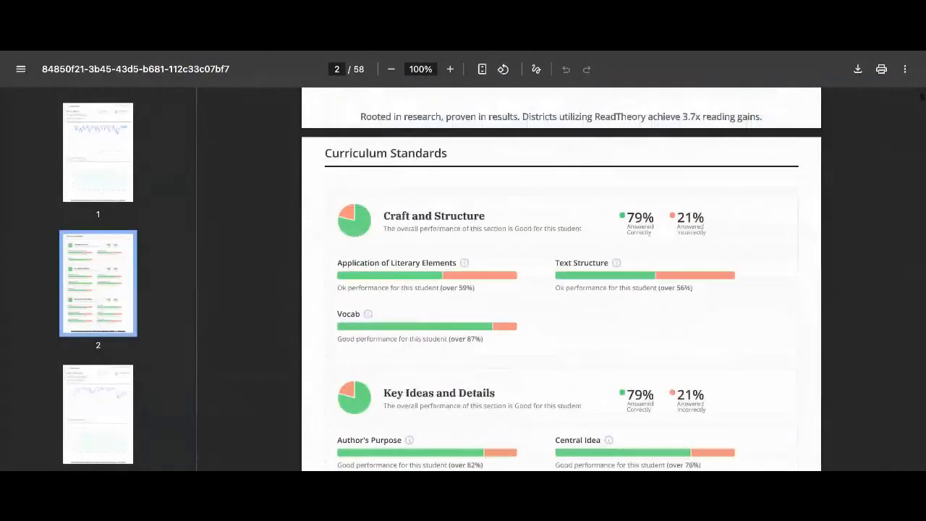
pyautogui.scroll(-2, 561, 279)
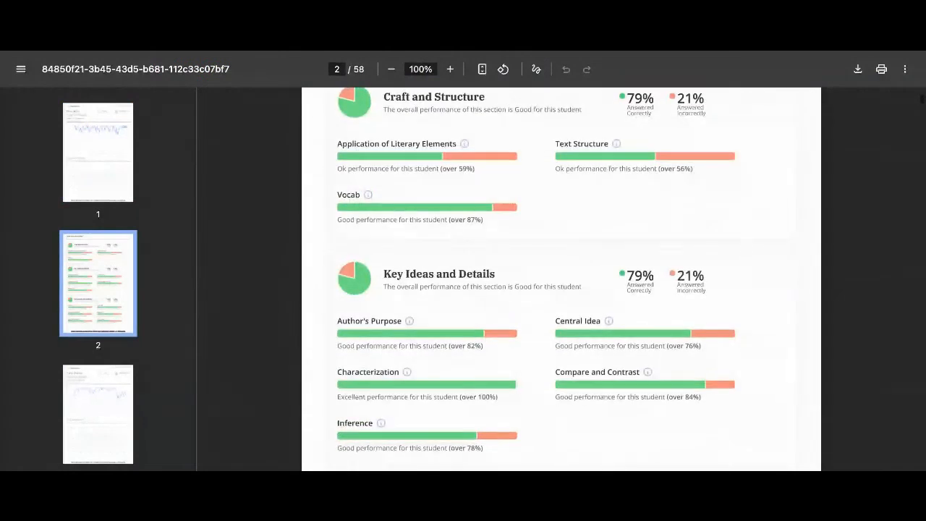
pyautogui.scroll(-3, 561, 279)
pyautogui.scroll(-2, 562, 279)
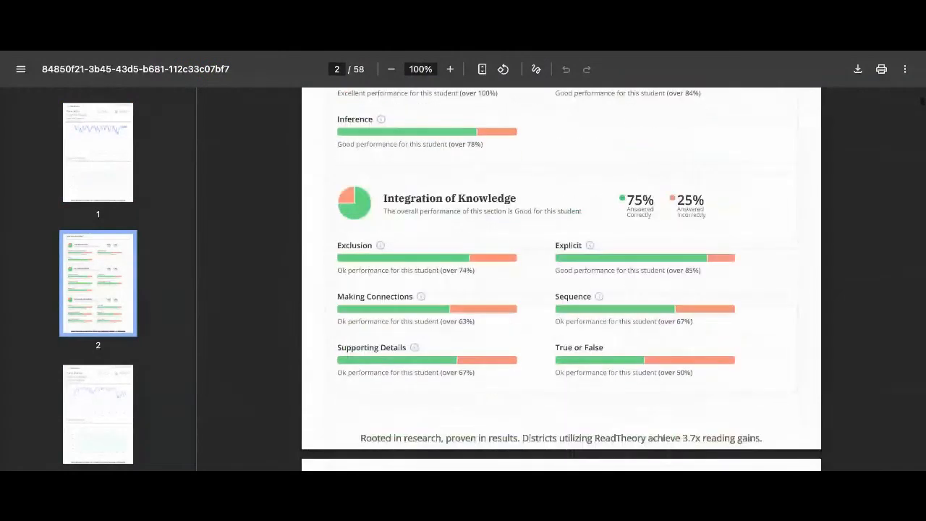
pyautogui.scroll(-2, 561, 279)
pyautogui.scroll(-2, 561, 279)
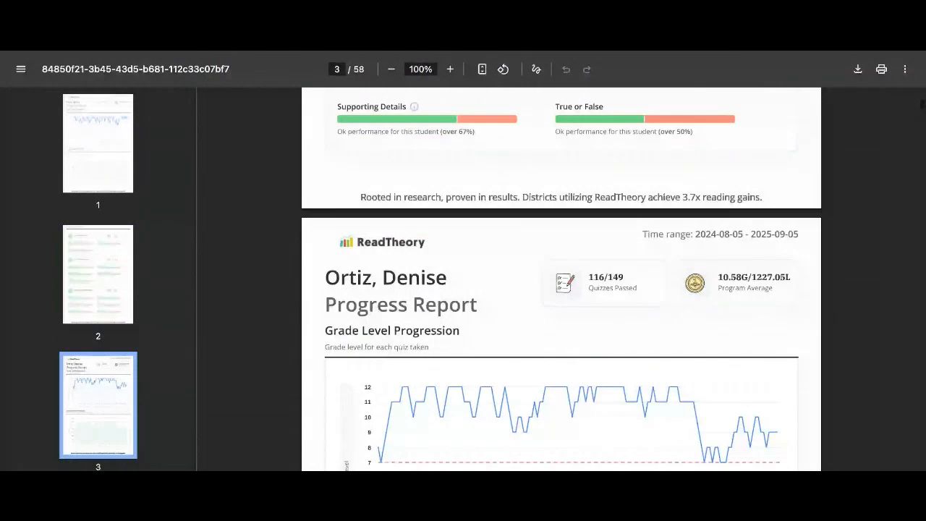
pyautogui.scroll(-3, 561, 279)
pyautogui.scroll(-2, 561, 279)
pyautogui.scroll(1, 561, 279)
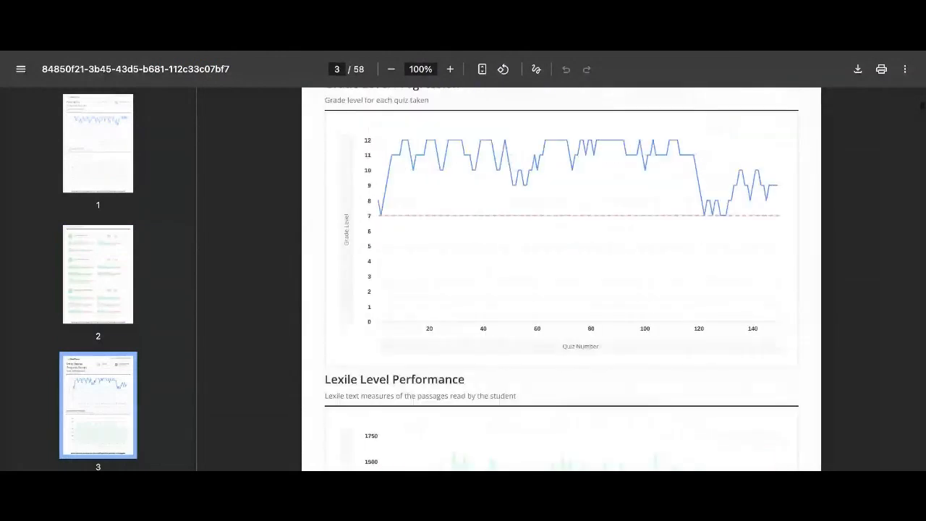
pyautogui.scroll(15, 818, 359)
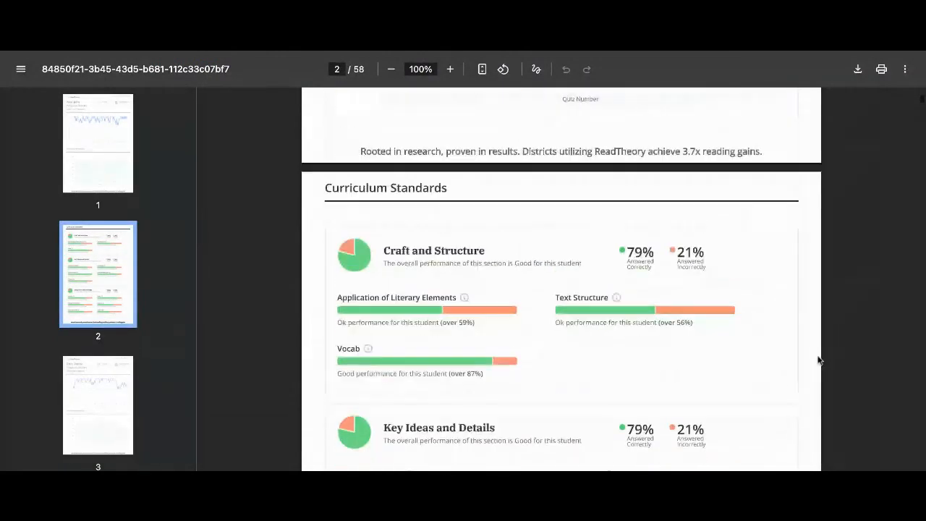
pyautogui.scroll(10, 818, 360)
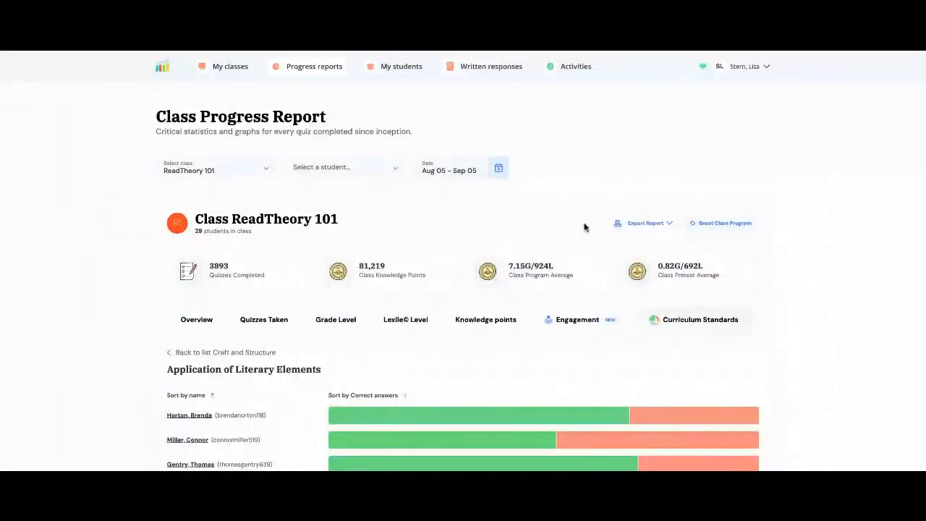
# Go to My Students to see every student listed alphabetically with last-seen times.
pyautogui.scroll(-5, 621, 320)
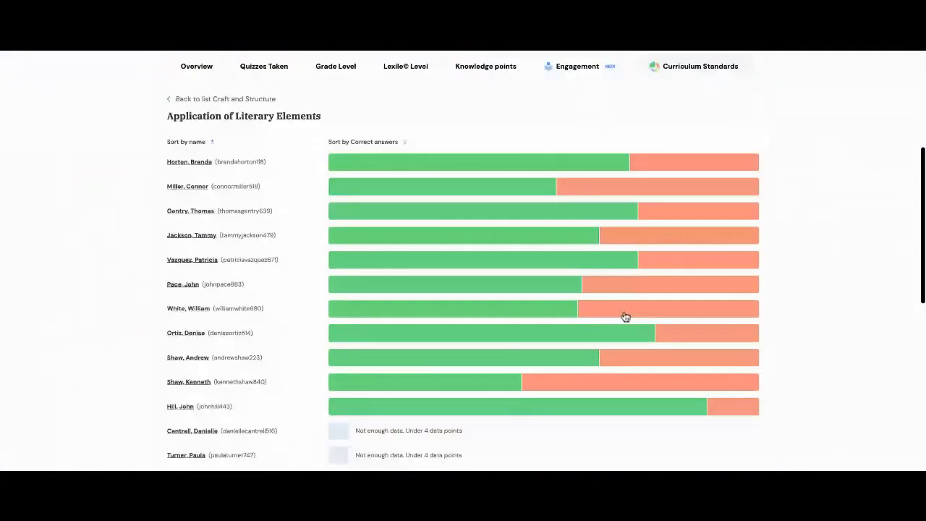
pyautogui.scroll(5, 626, 317)
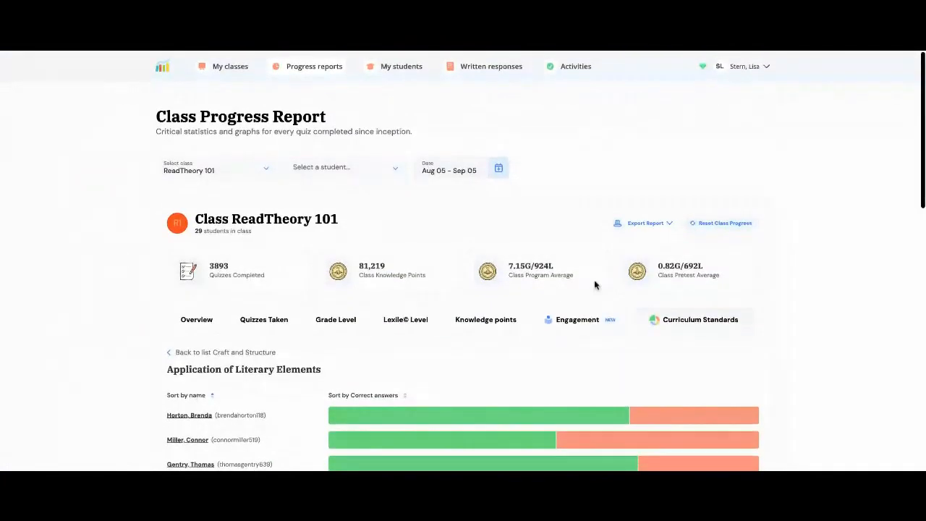
pyautogui.click(406, 70)
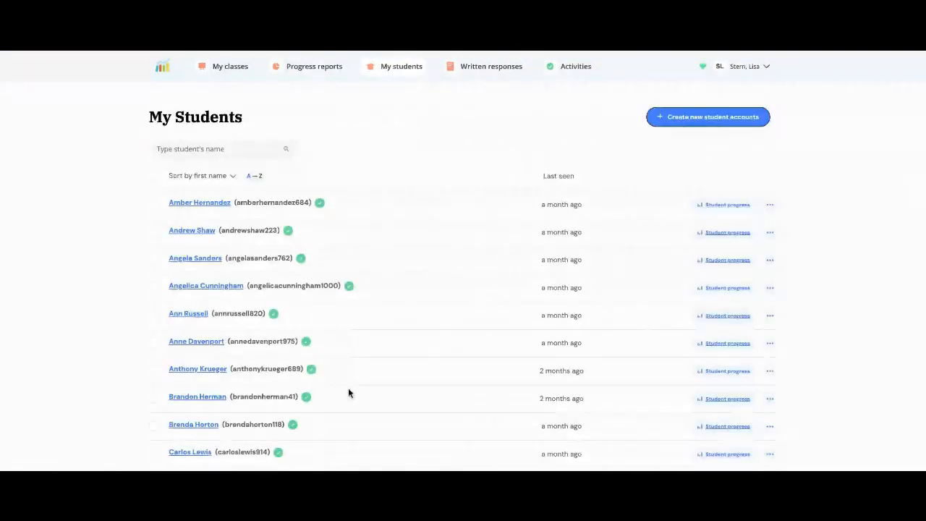
# Look at ReadTheory 101's Written responses, then go to the still-empty Activities page.
pyautogui.click(505, 72)
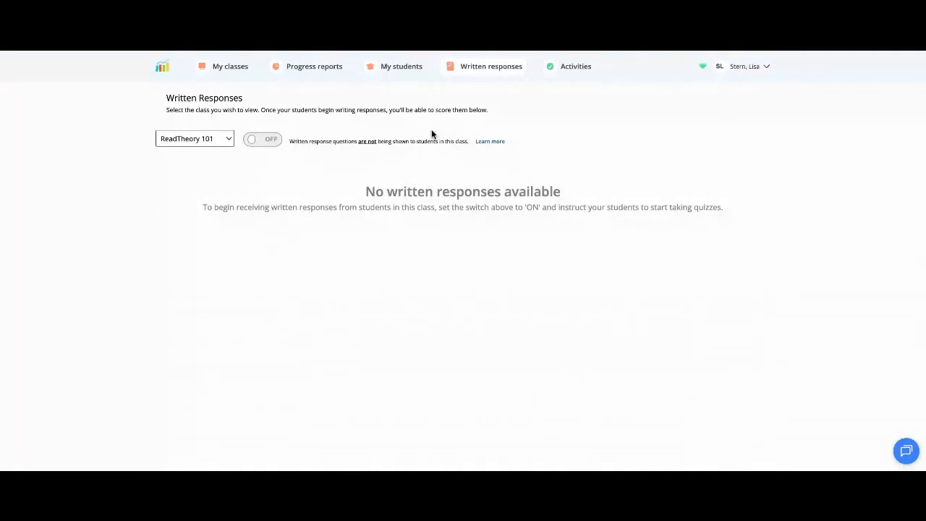
pyautogui.click(576, 72)
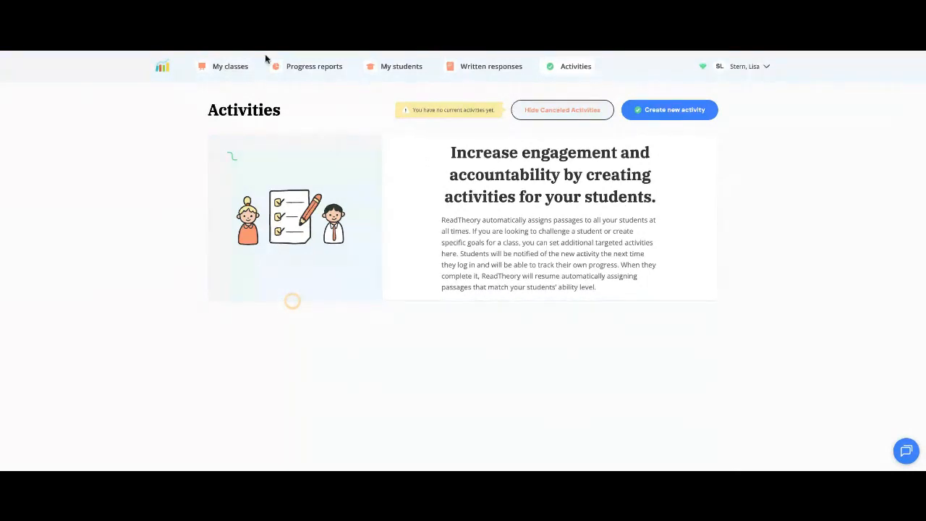
# From My Classes, start a new class named 'Cioci' and choose its grade.
pyautogui.click(224, 69)
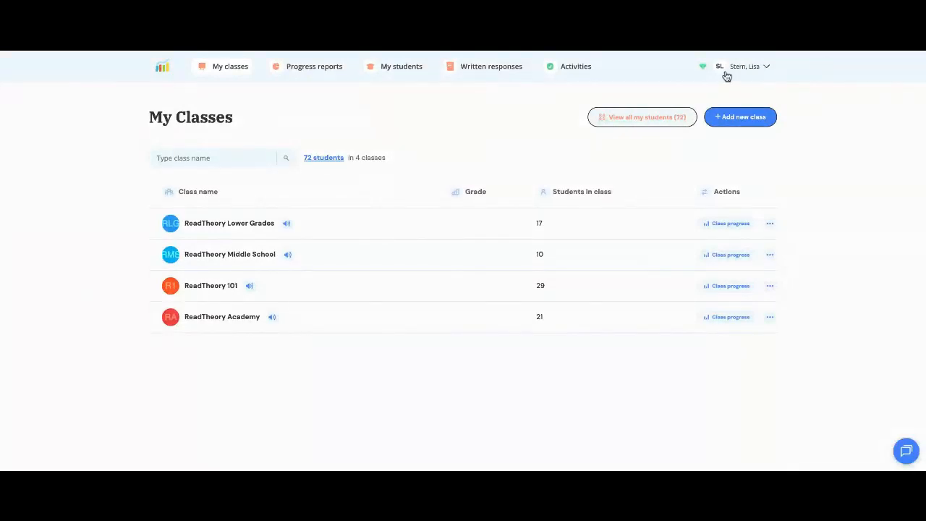
pyautogui.click(745, 125)
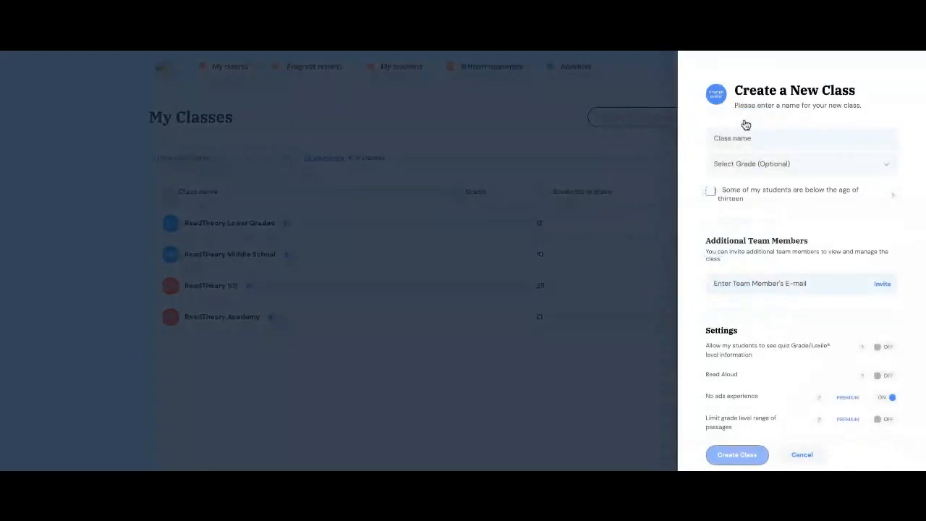
pyautogui.click(748, 139)
pyautogui.write('Cleci')
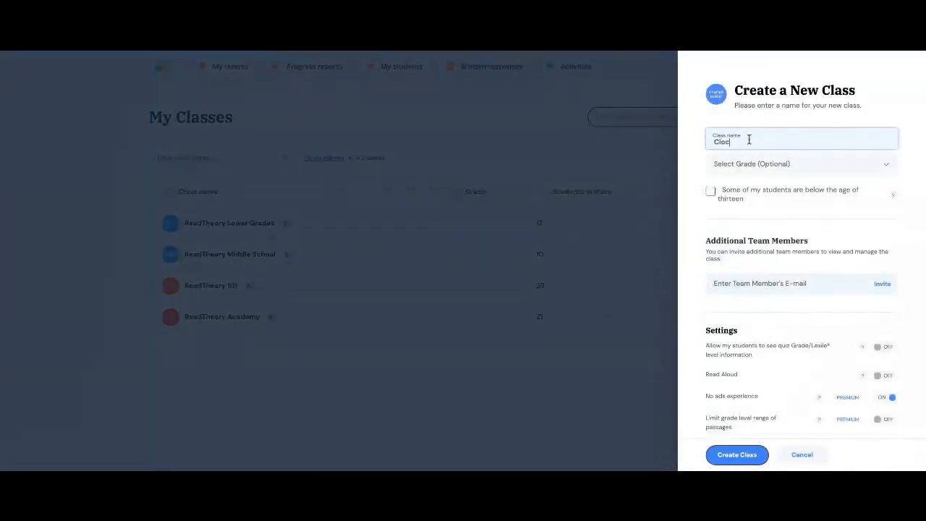
pyautogui.click(774, 172)
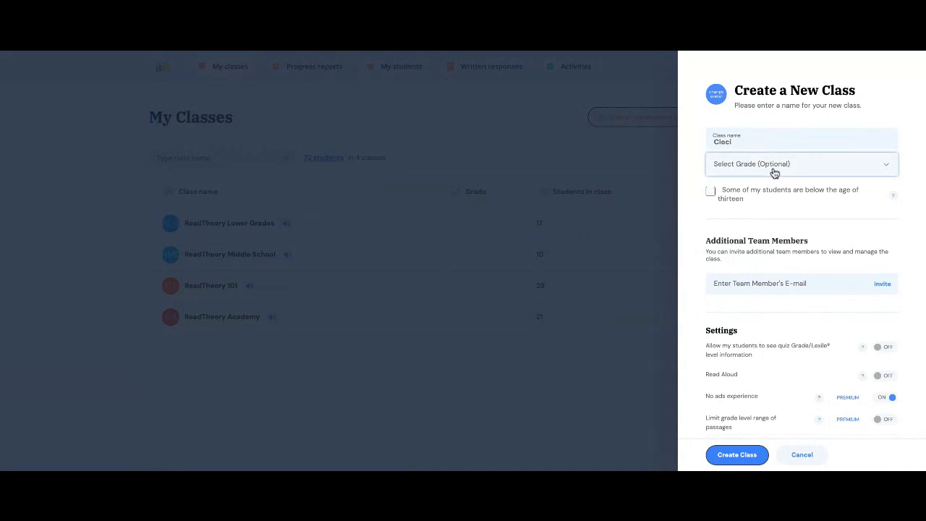
pyautogui.click(784, 228)
pyautogui.scroll(-2, 784, 225)
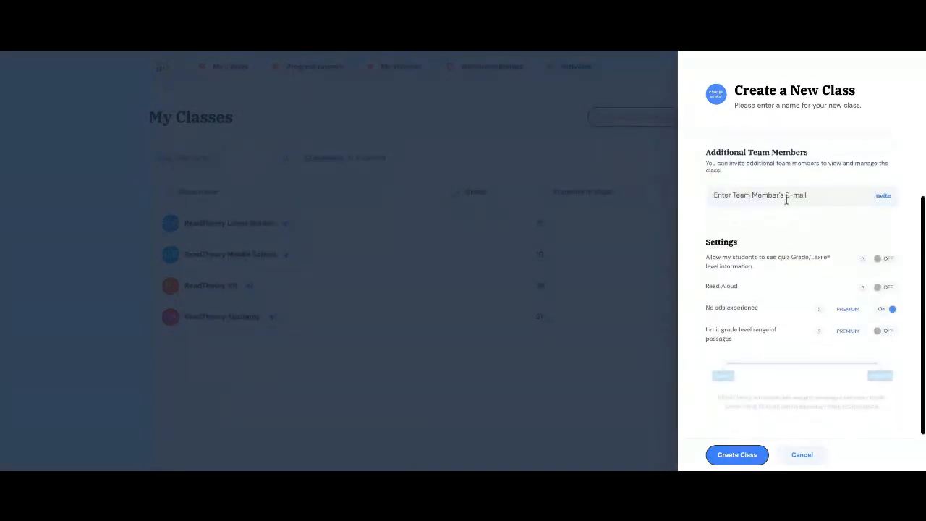
# Add a co-teacher as a team member by entering the colleague's e-mail address.
pyautogui.click(786, 196)
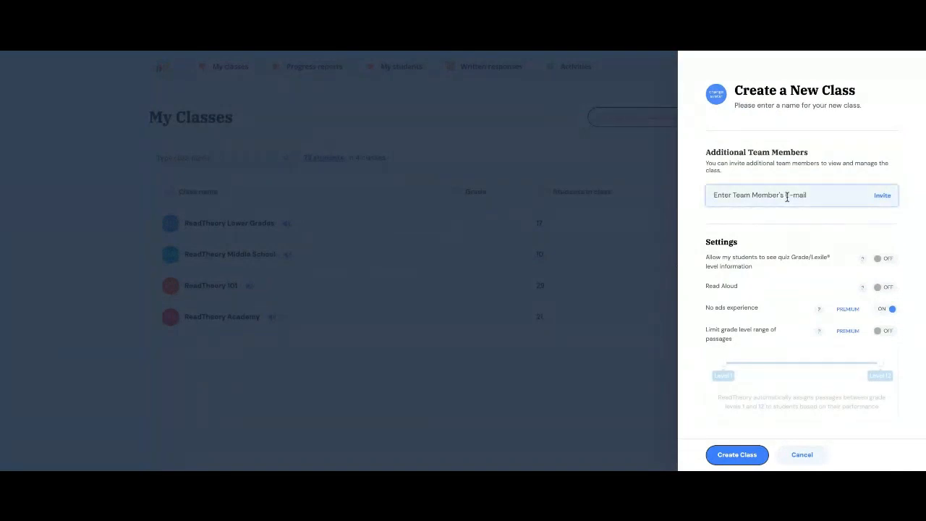
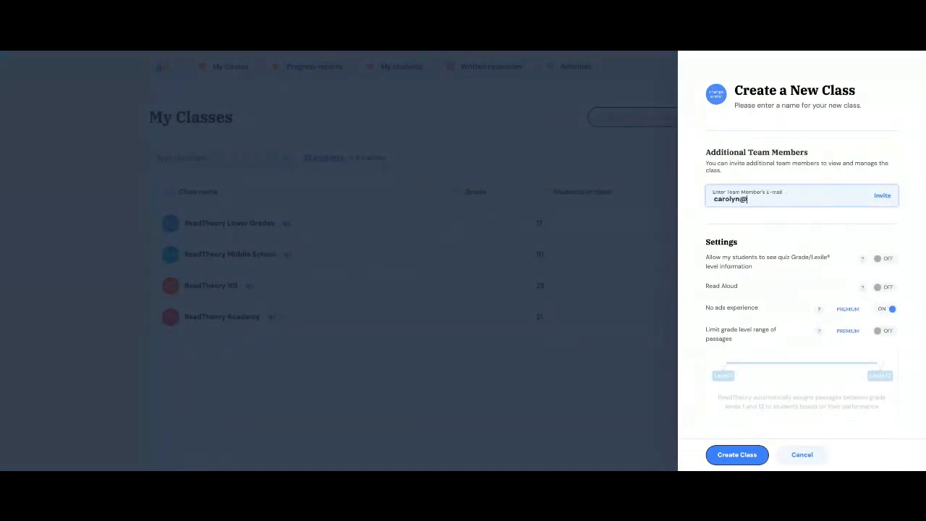
pyautogui.scroll(-1, 808, 213)
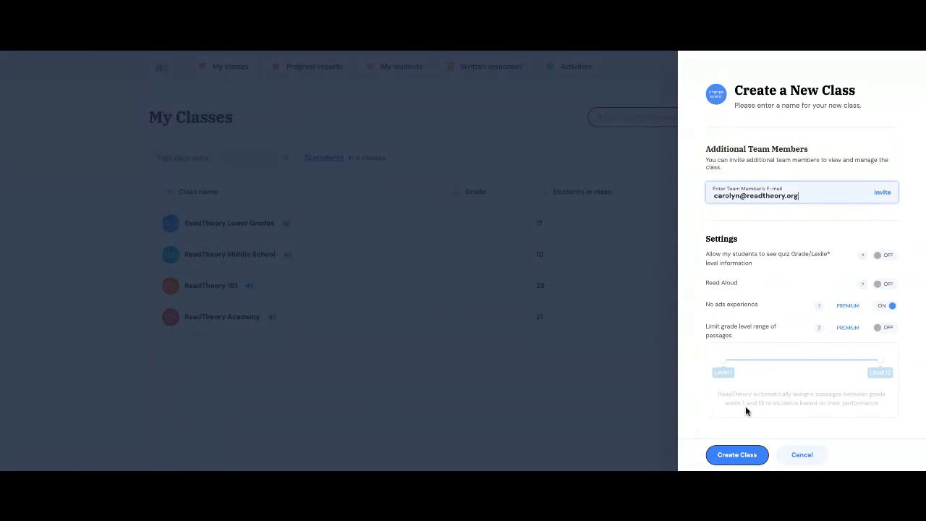
# Submit the form with Create Class to make the Cioci class and get its class code.
pyautogui.click(737, 455)
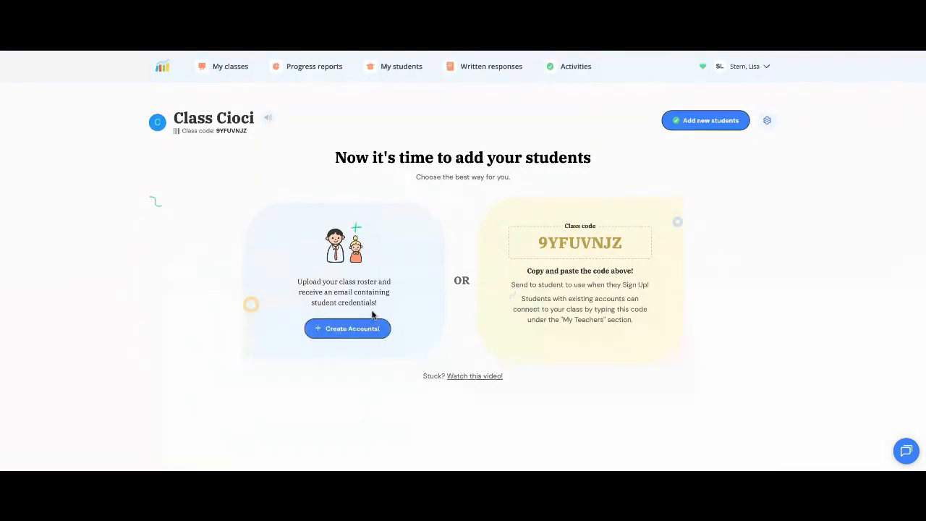
# Open 'Add new students to Cioci' via Create Accounts! and look over the manual entry form.
pyautogui.click(334, 335)
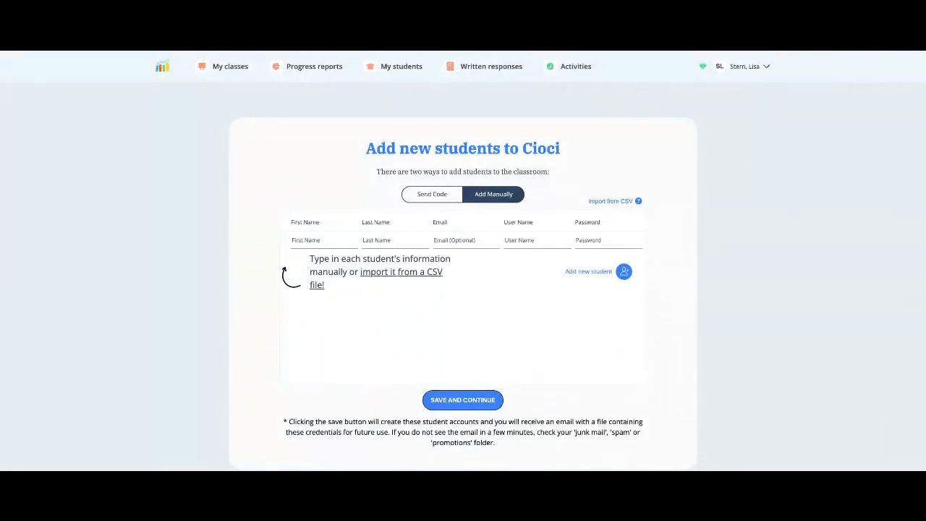
pyautogui.scroll(-1, 463, 260)
pyautogui.scroll(1, 463, 260)
pyautogui.scroll(-1, 463, 260)
pyautogui.scroll(1, 463, 260)
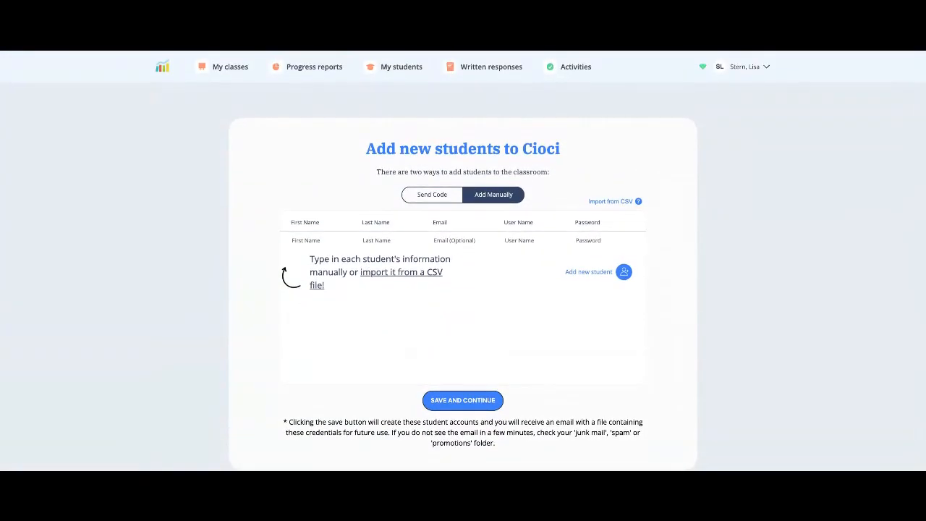
pyautogui.scroll(-1, 463, 260)
pyautogui.scroll(1, 463, 260)
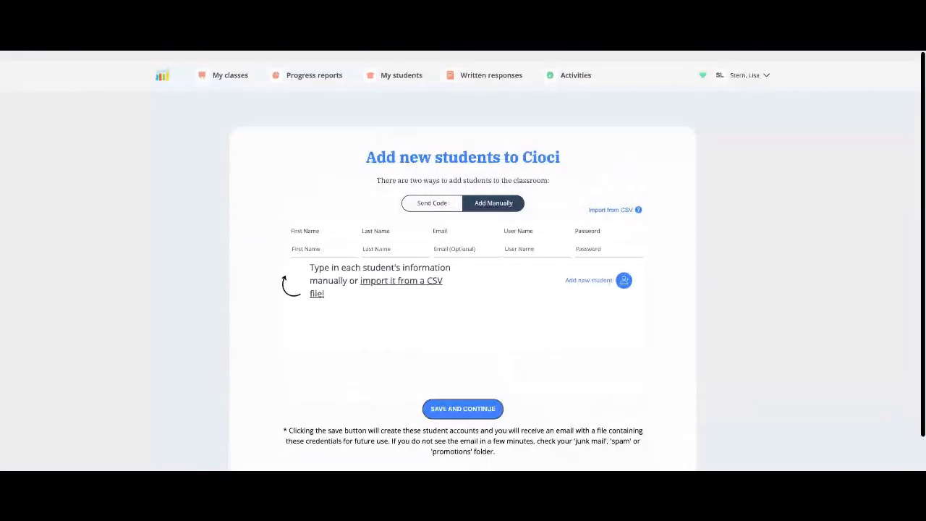
pyautogui.scroll(-1, 463, 261)
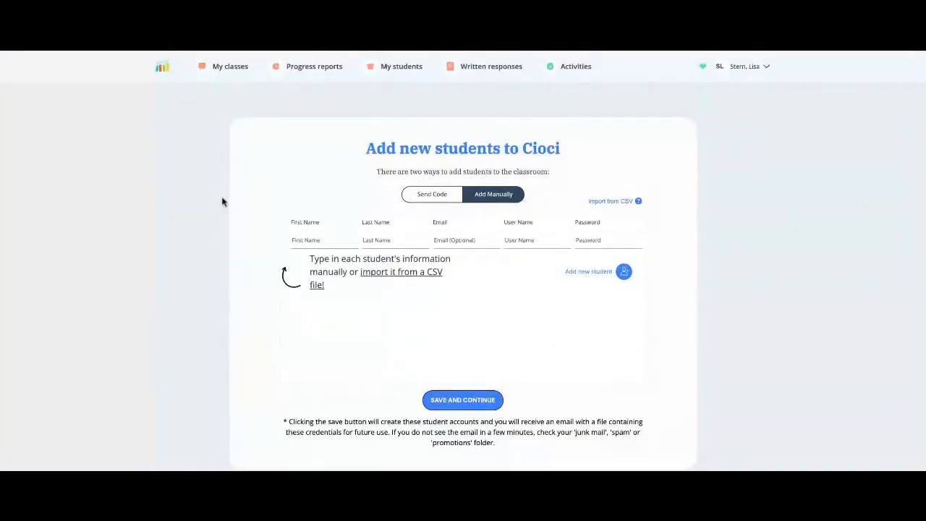
pyautogui.scroll(-2, 422, 205)
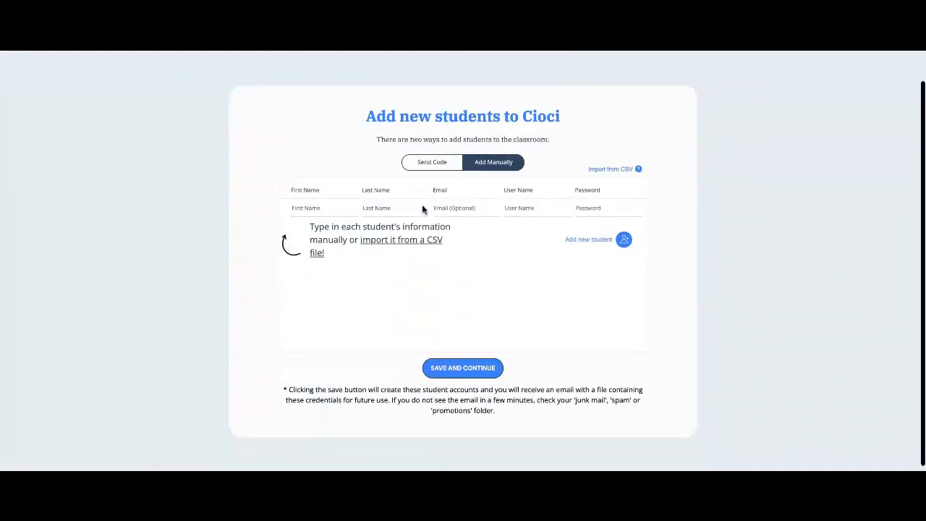
pyautogui.scroll(3, 423, 209)
pyautogui.scroll(-1, 422, 209)
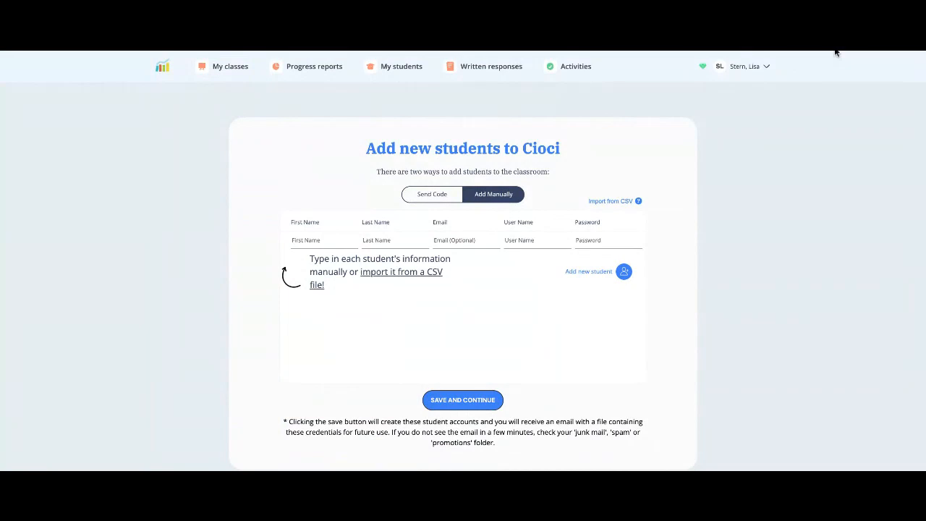
pyautogui.scroll(-1, 596, 191)
pyautogui.scroll(2, 595, 191)
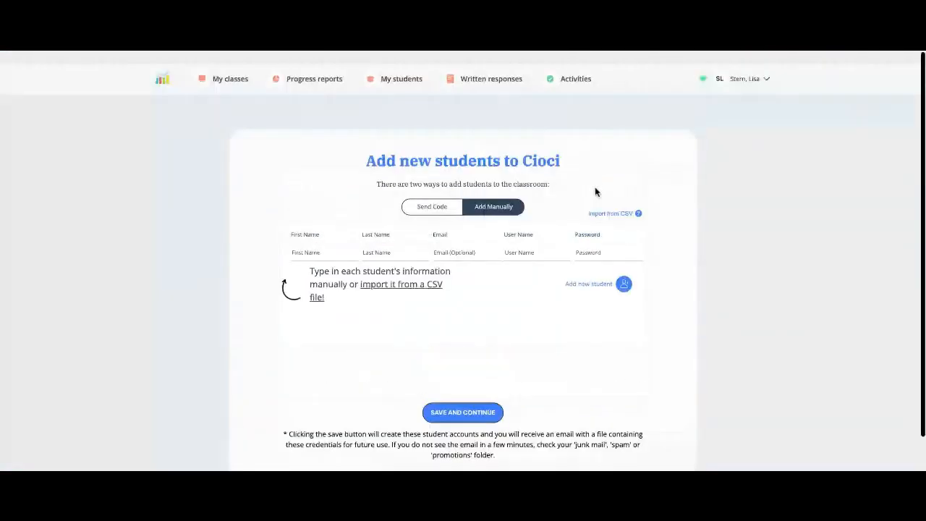
pyautogui.scroll(-2, 693, 170)
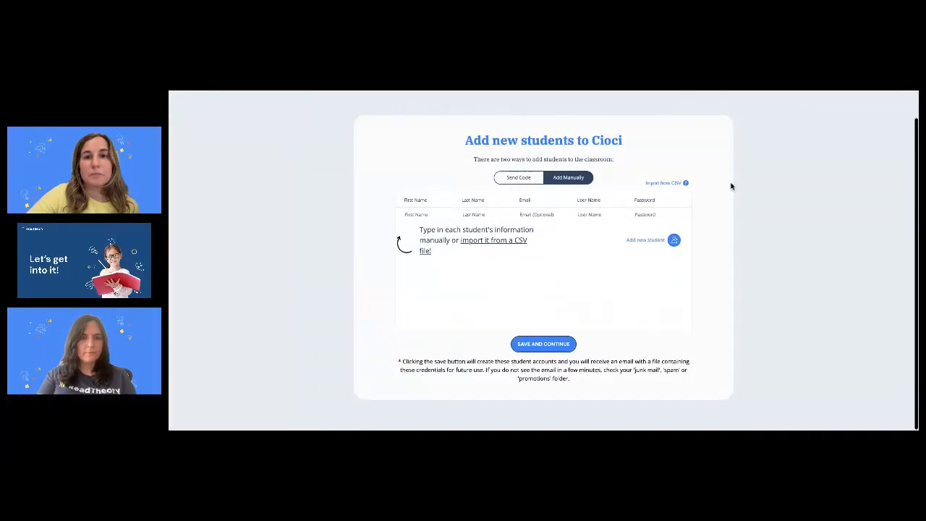